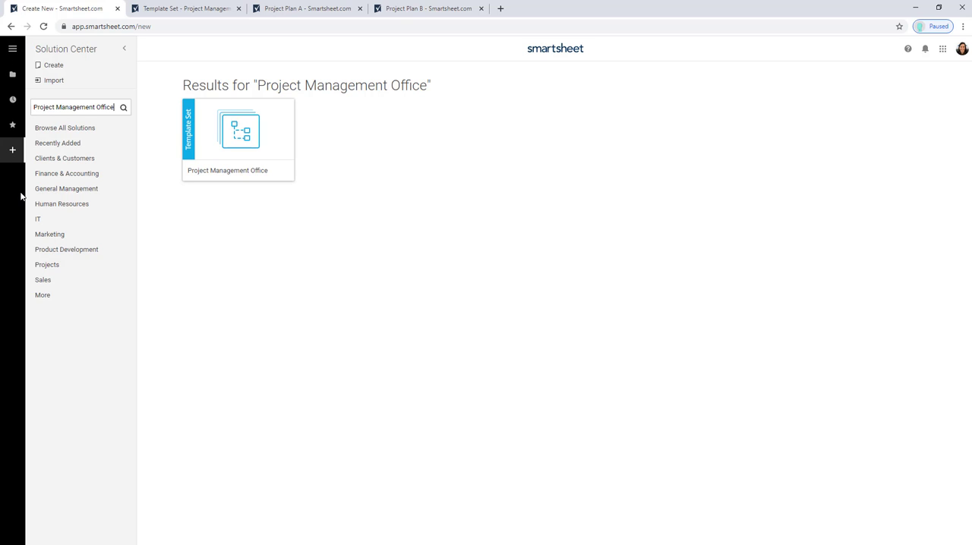
# - Preview the Project Management Office template, and open the Project Level (Copy for New Projects) folder in its saved template set
pyautogui.click(226, 134)
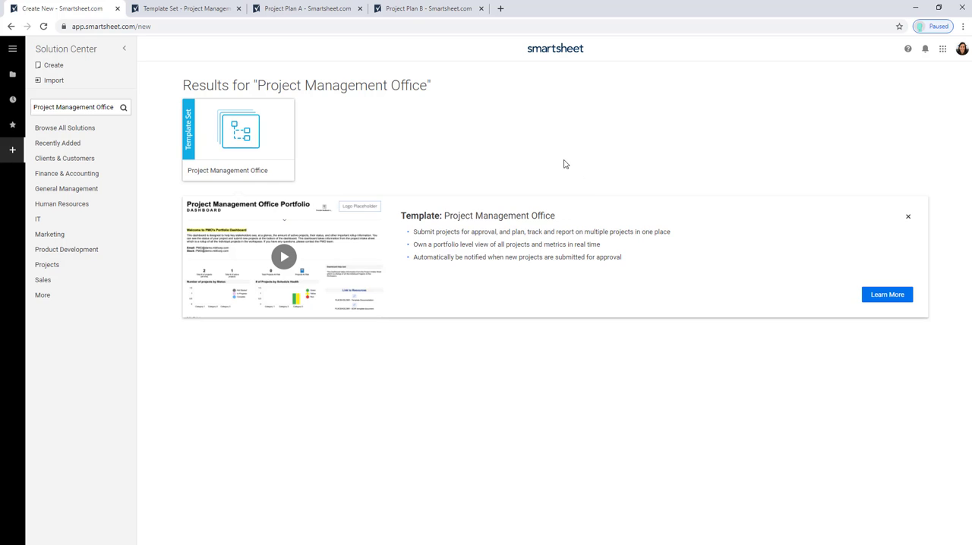
pyautogui.click(199, 6)
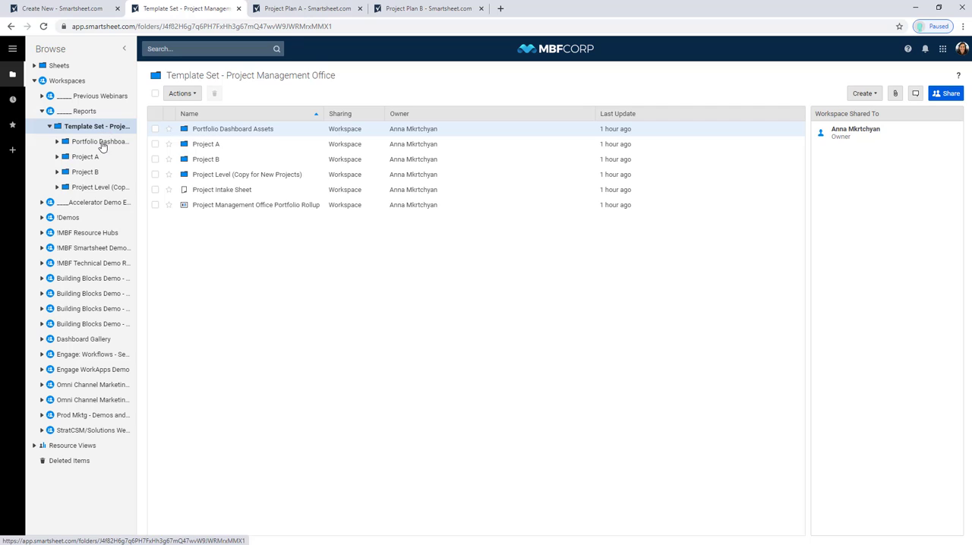
pyautogui.click(96, 189)
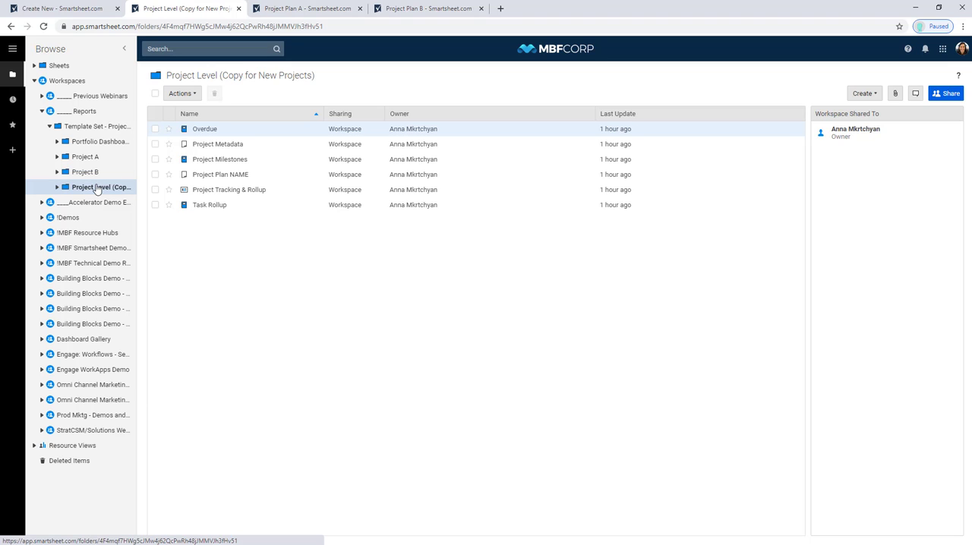
pyautogui.rightClick(97, 190)
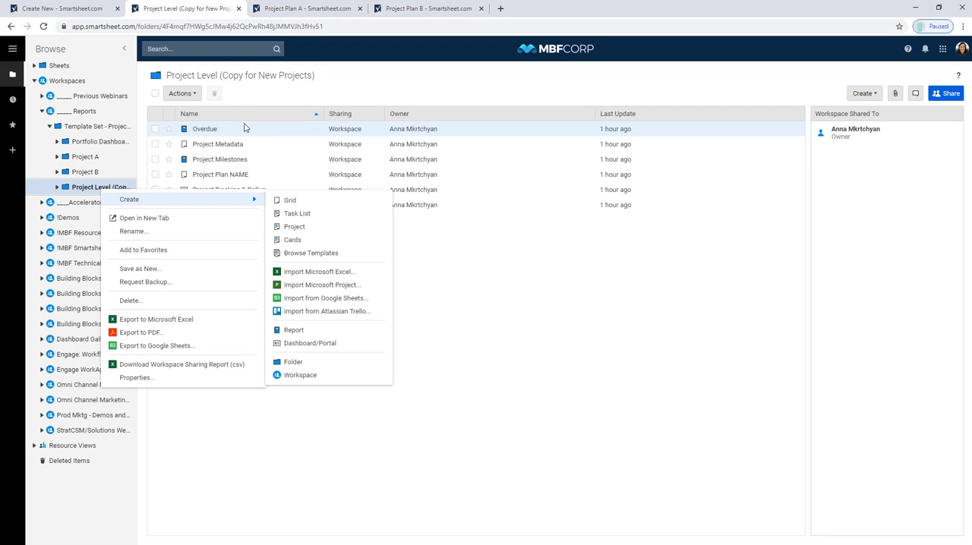
pyautogui.click(430, 235)
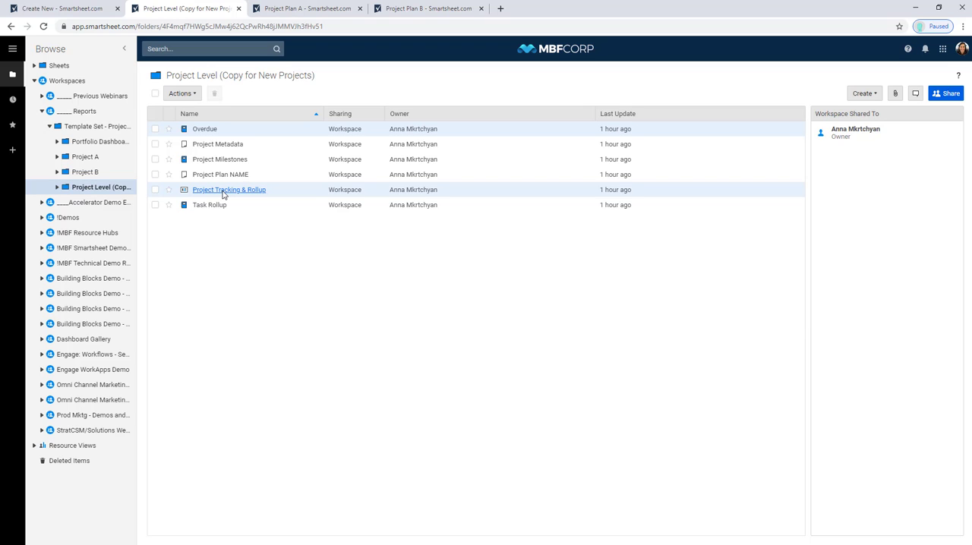
pyautogui.rightClick(120, 194)
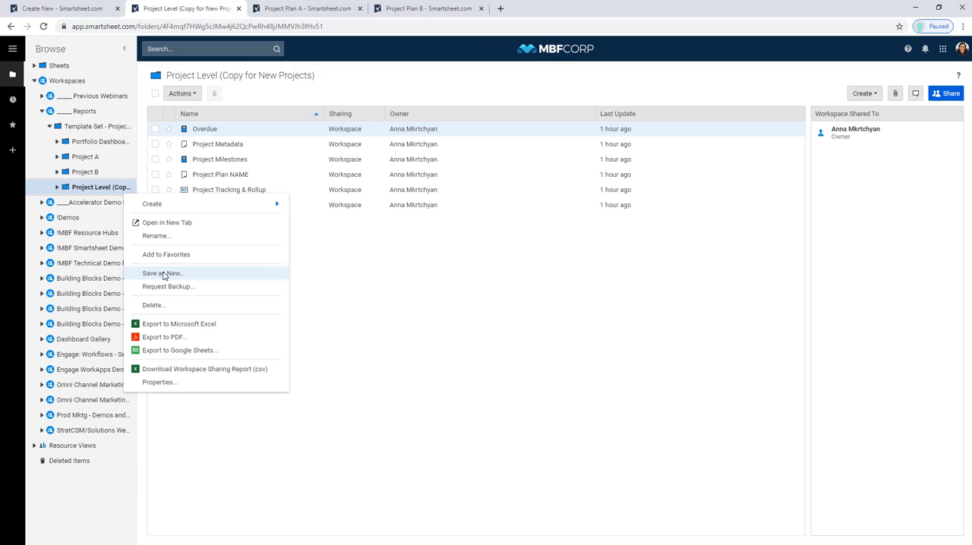
pyautogui.click(404, 287)
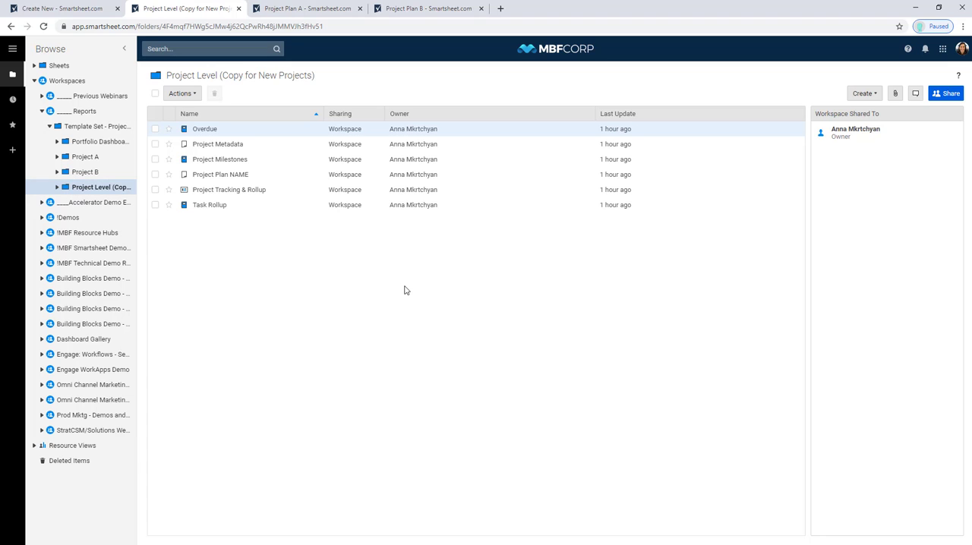
# - Open the Project Plan NAME sheet, close its sheet summary, review the task rows, and return to the folder
pyautogui.click(234, 178)
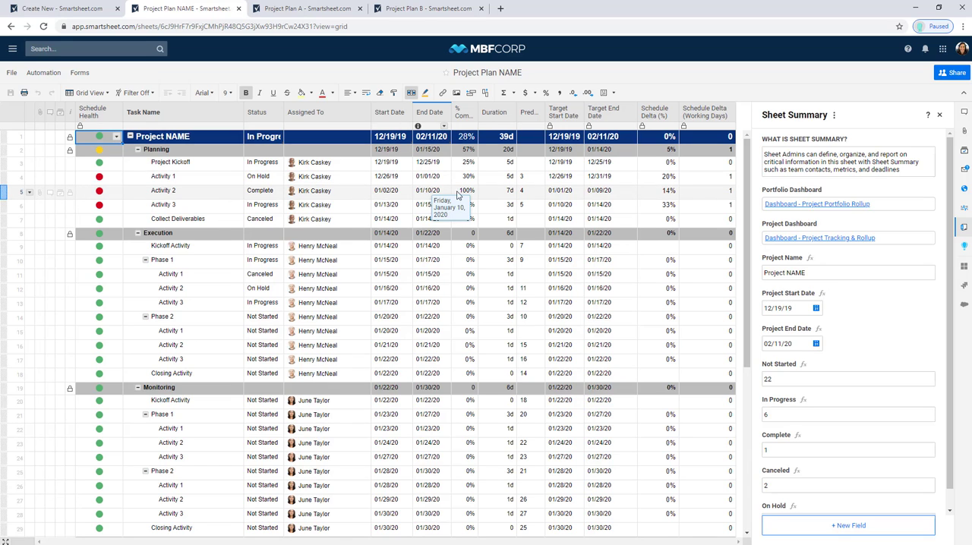
pyautogui.click(939, 116)
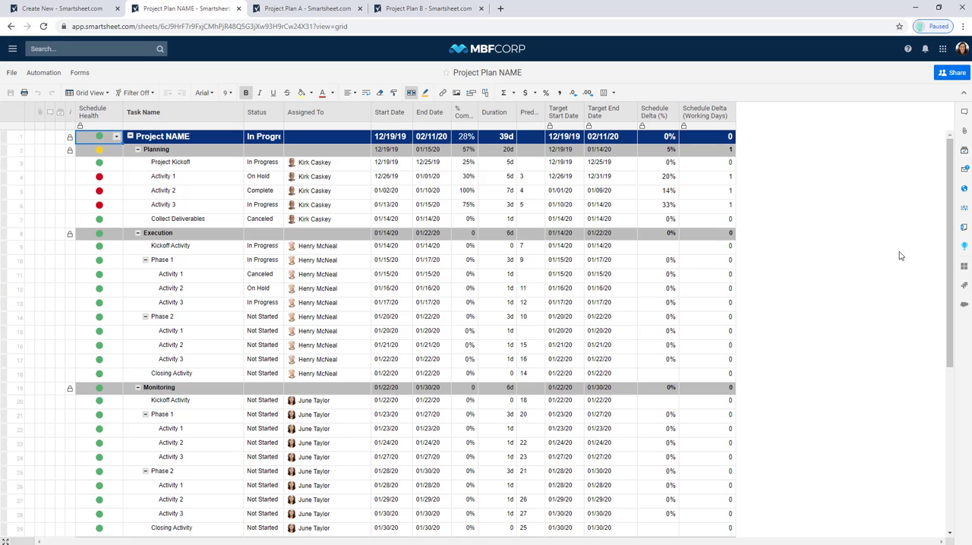
pyautogui.scroll(-5, 948, 268)
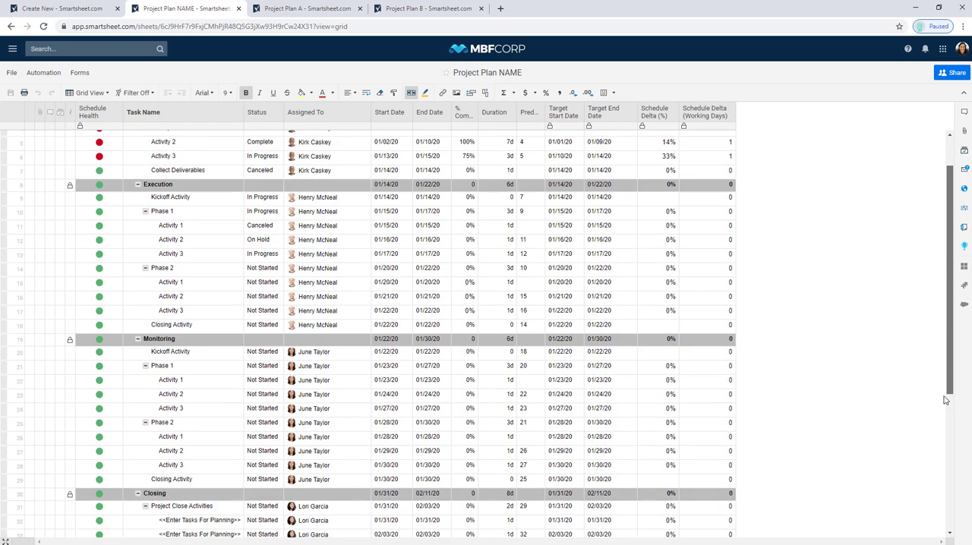
pyautogui.scroll(5, 940, 221)
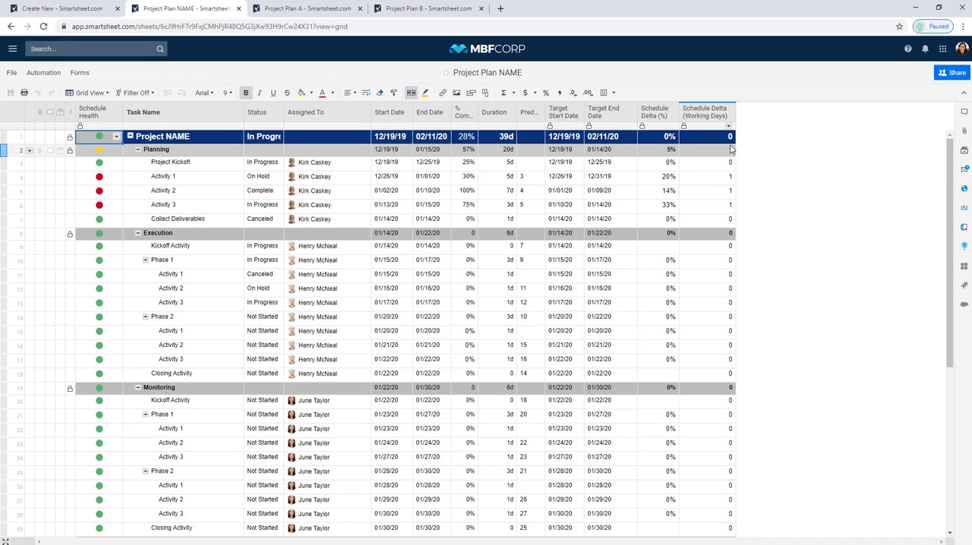
pyautogui.click(12, 49)
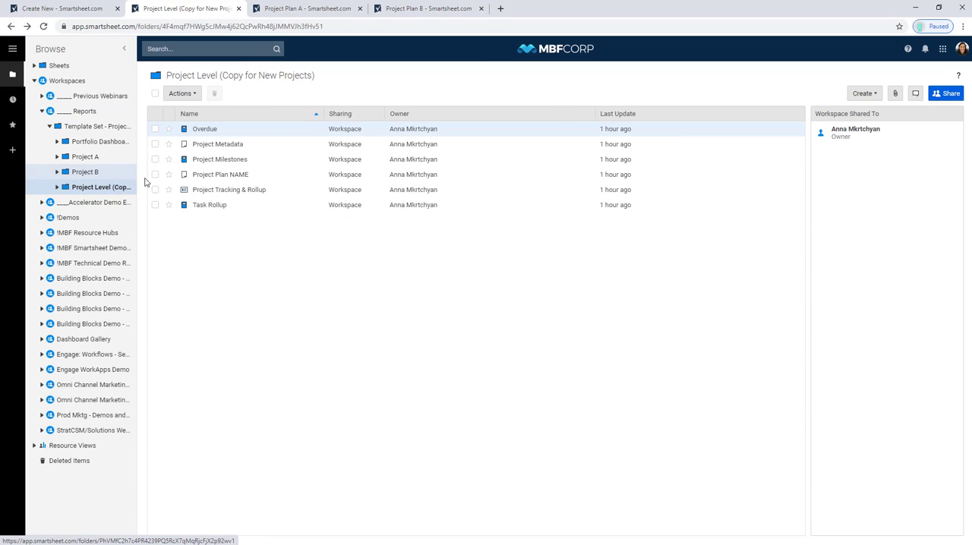
# - Open the existing Overdue report and examine its End Date, % Complete and Status columns
pyautogui.rightClick(205, 234)
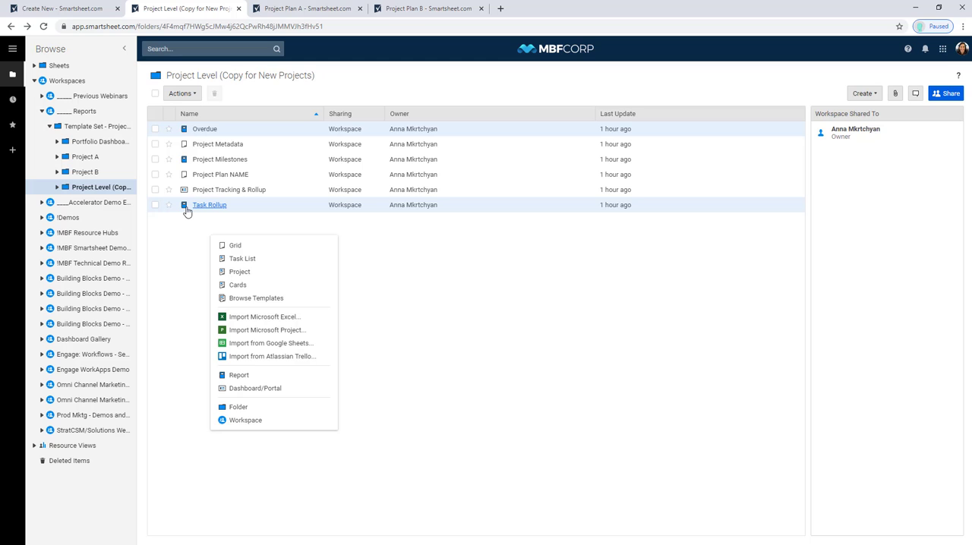
pyautogui.click(204, 130)
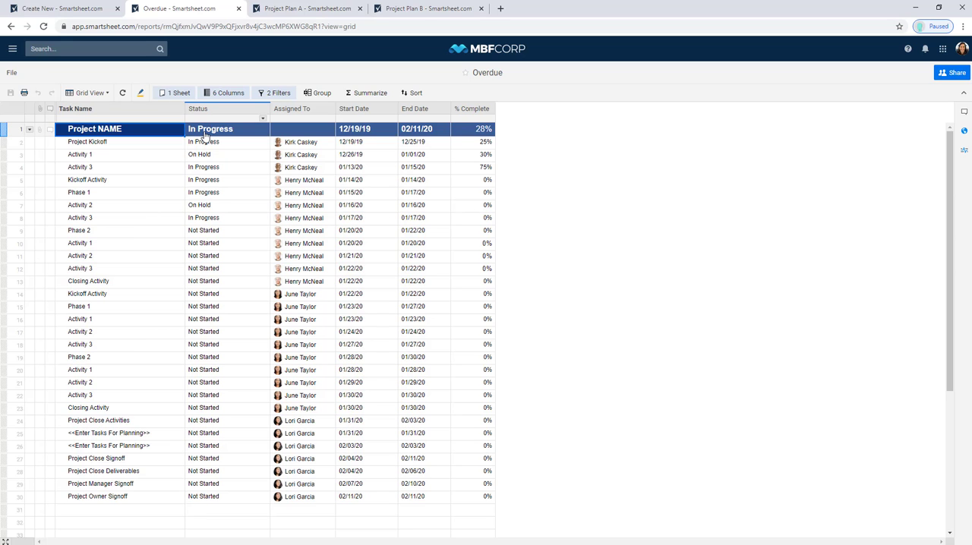
pyautogui.click(403, 111)
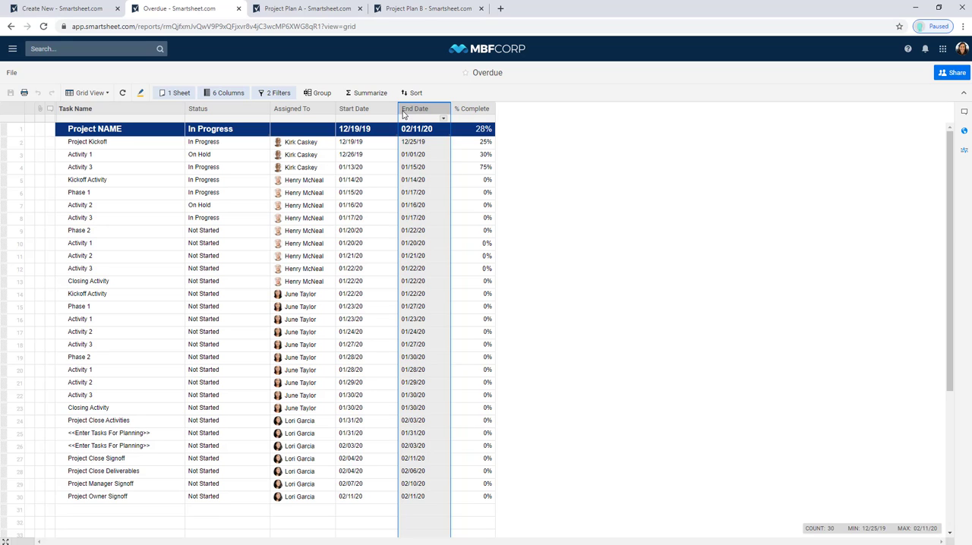
pyautogui.click(487, 116)
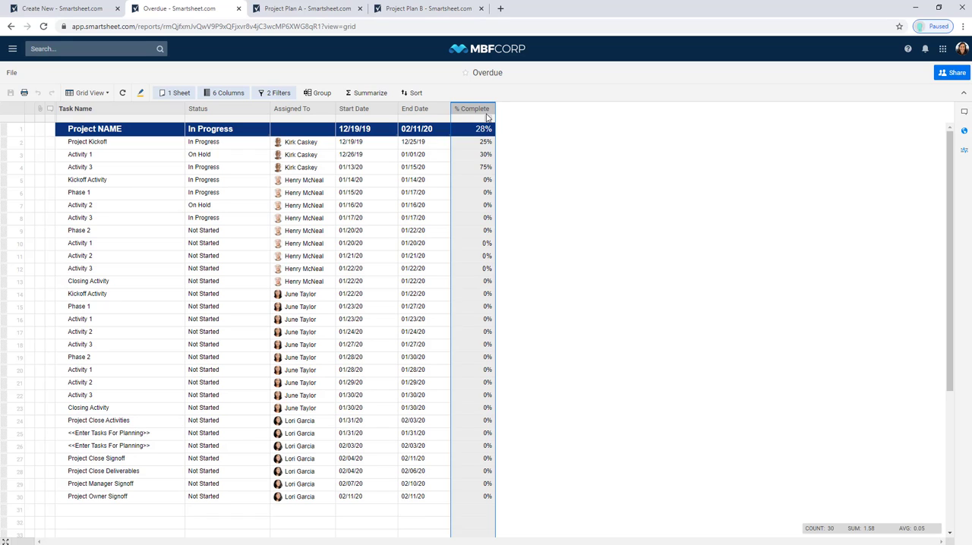
pyautogui.click(230, 108)
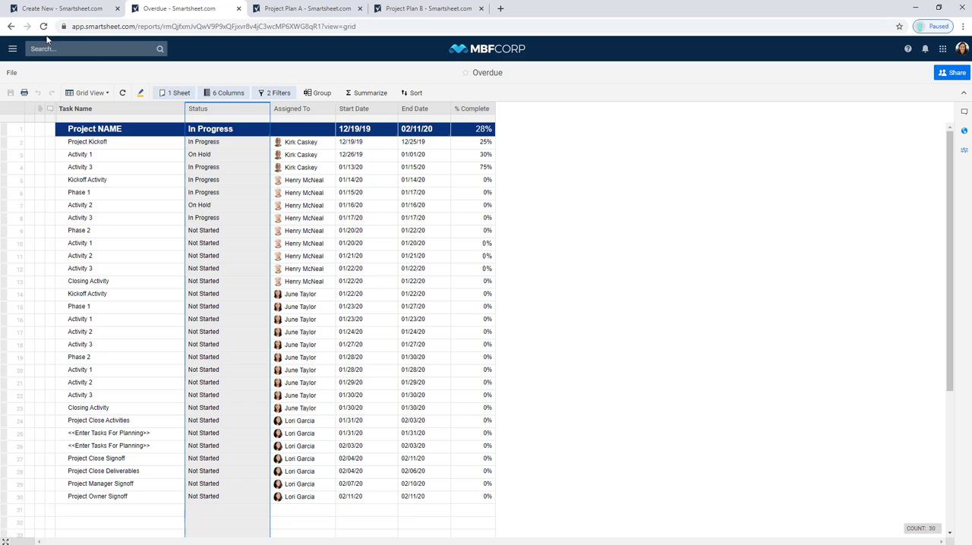
pyautogui.click(9, 26)
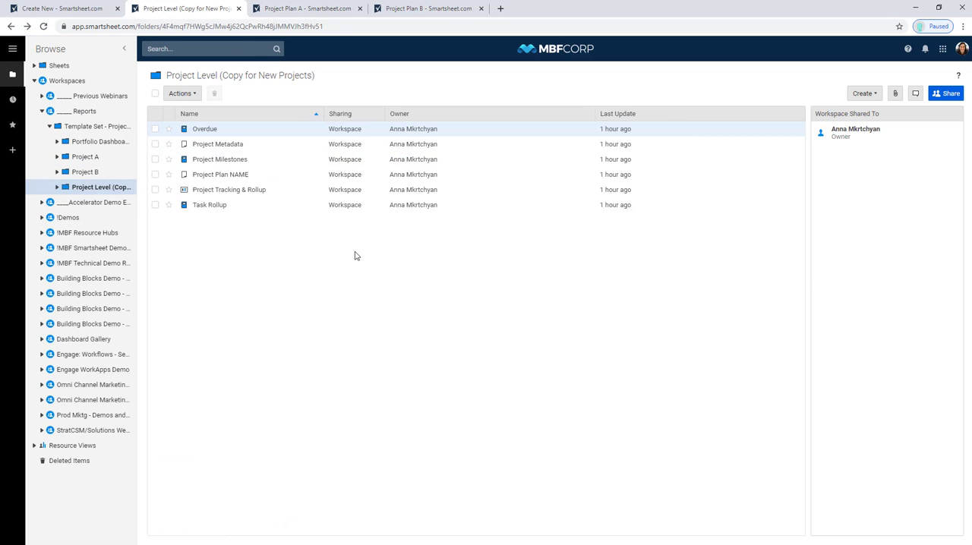
# - Create a row report named Overdue Tasks in the Project Level (Copy for New Projects) folder
pyautogui.rightClick(354, 255)
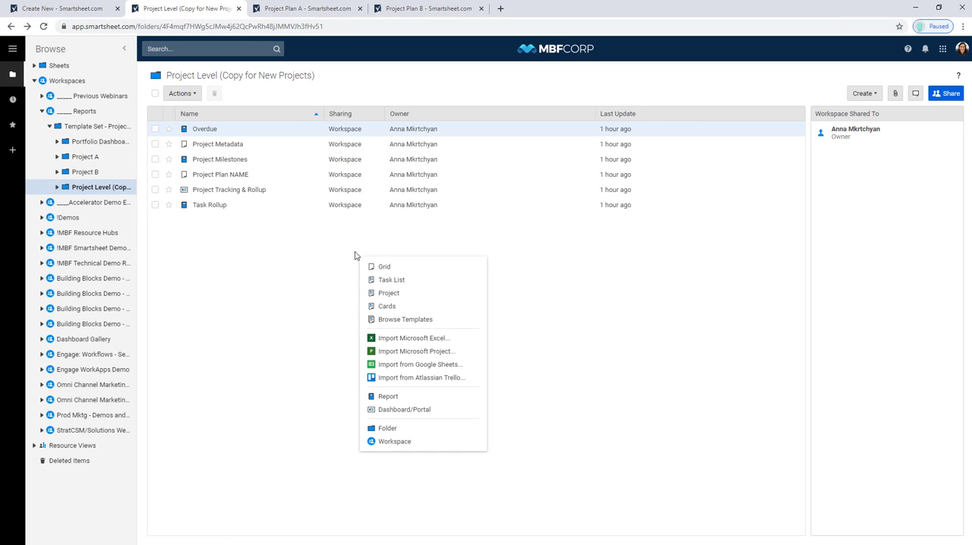
pyautogui.click(388, 397)
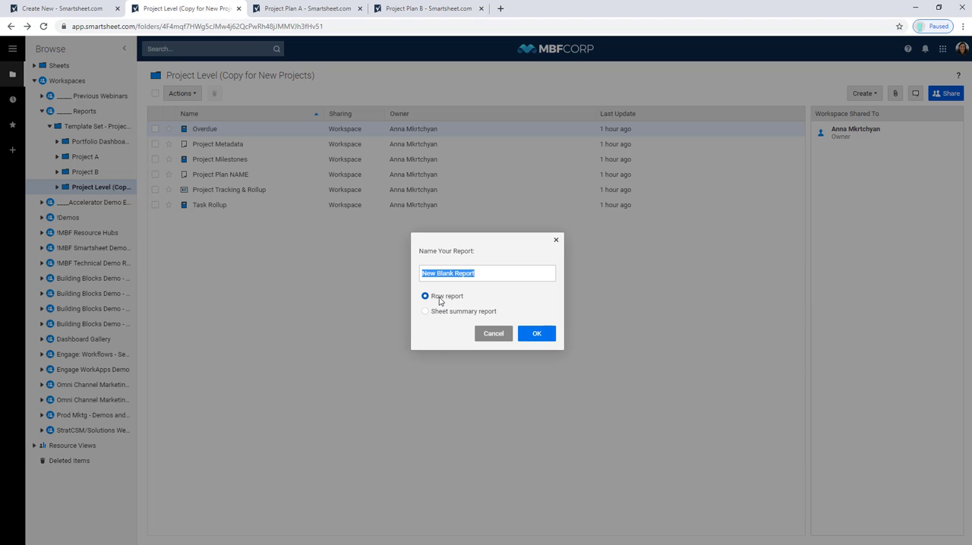
pyautogui.press('BackSpace')
pyautogui.write('Overdue Tasks')
pyautogui.click(538, 335)
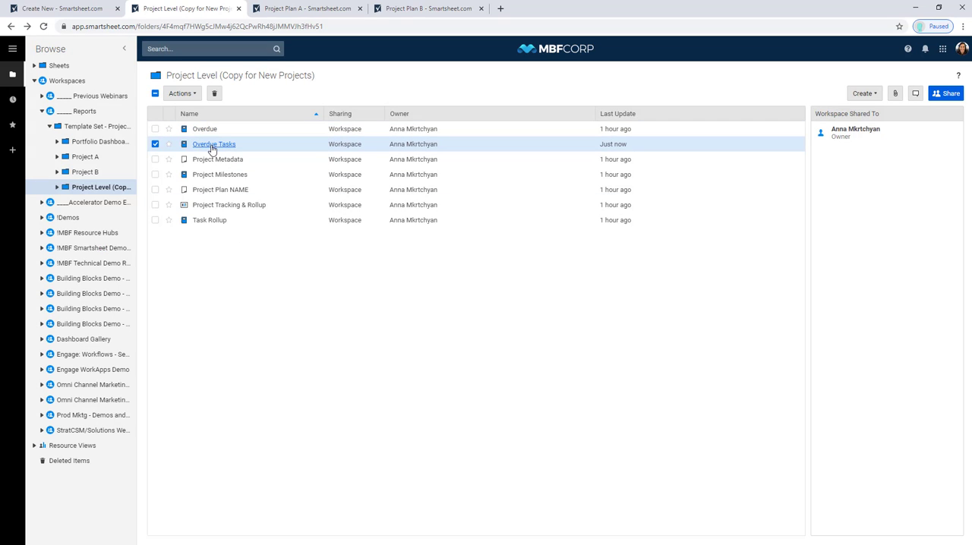
# - Open the Overdue Tasks report and set Project Plan NAME from the Project Level folder as its source sheet
pyautogui.click(212, 145)
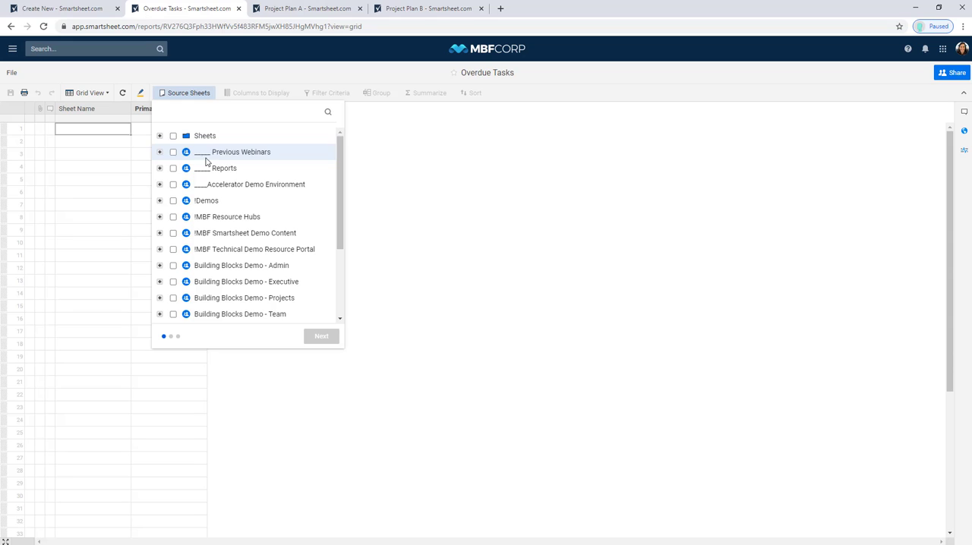
pyautogui.click(160, 168)
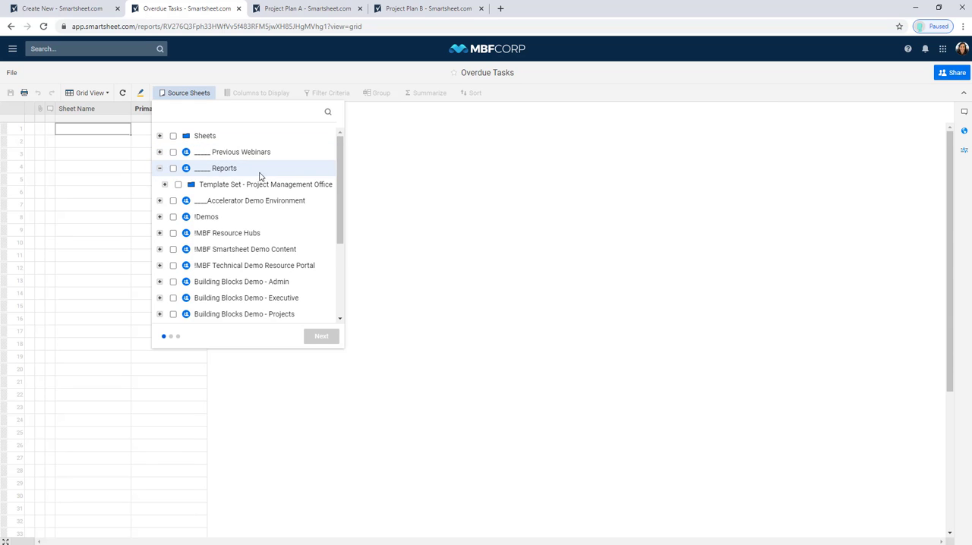
pyautogui.click(164, 185)
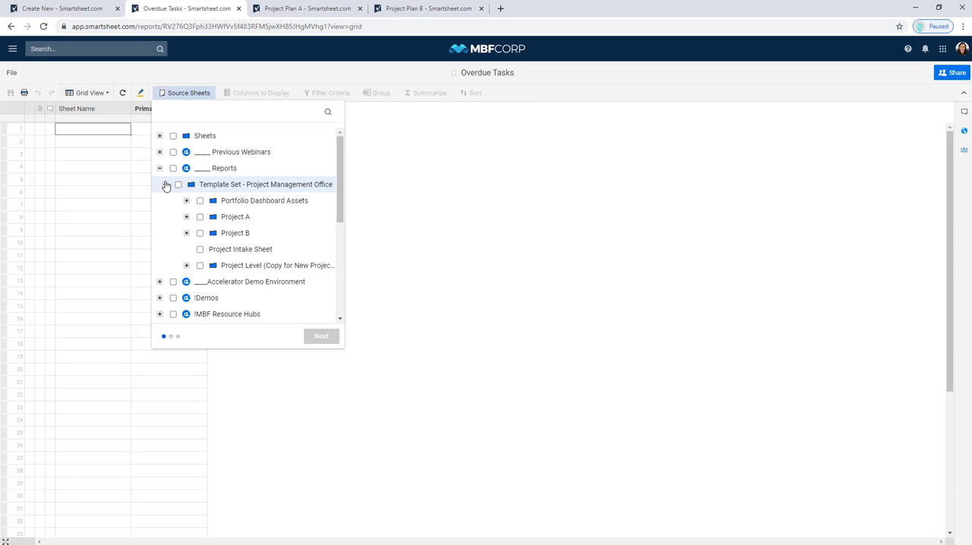
pyautogui.click(187, 265)
pyautogui.click(258, 298)
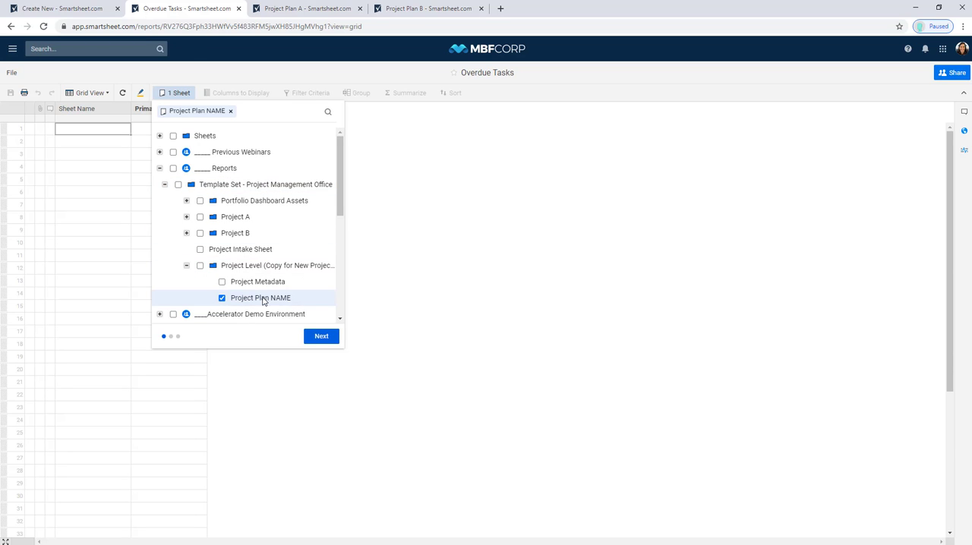
pyautogui.click(317, 337)
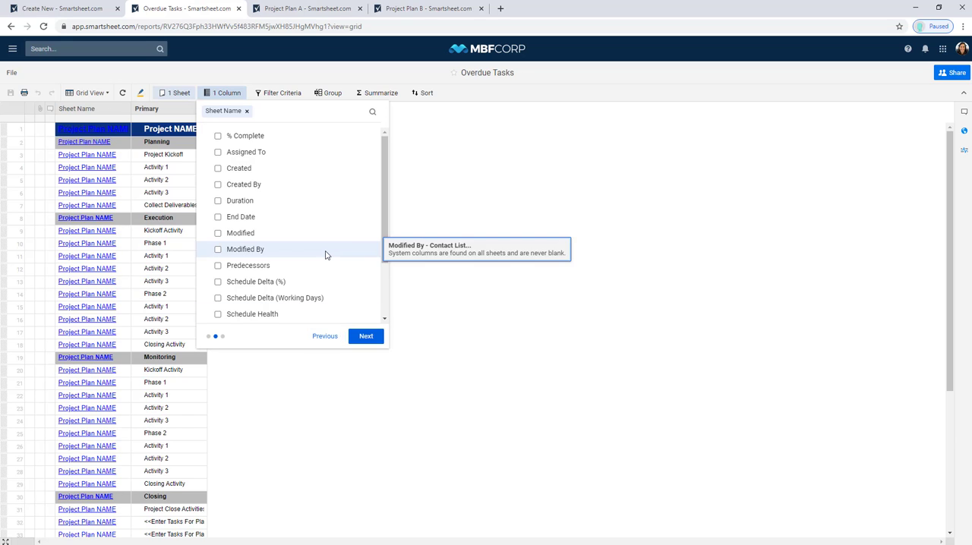
# - Add the Assigned To, % Complete, End Date, Start Date and Status columns to the report's display
pyautogui.click(218, 155)
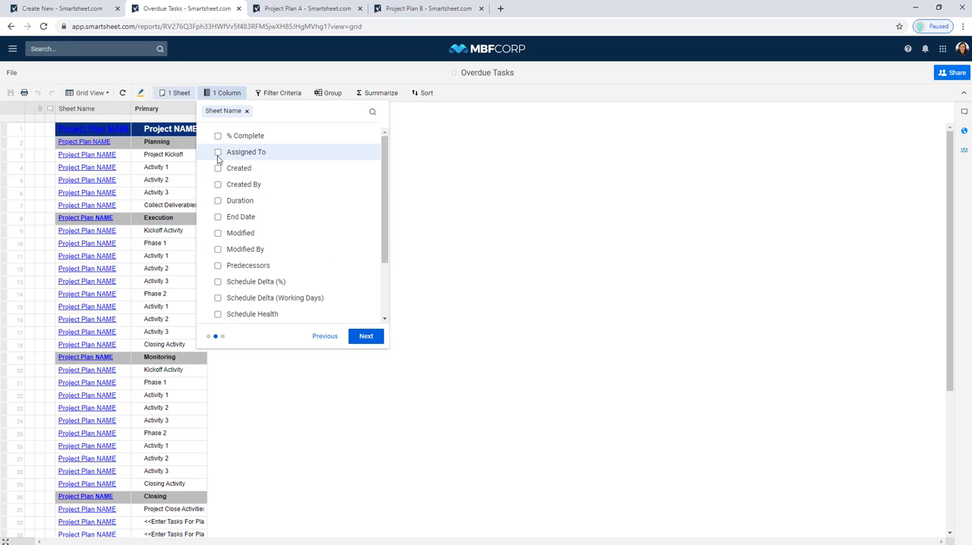
pyautogui.click(217, 138)
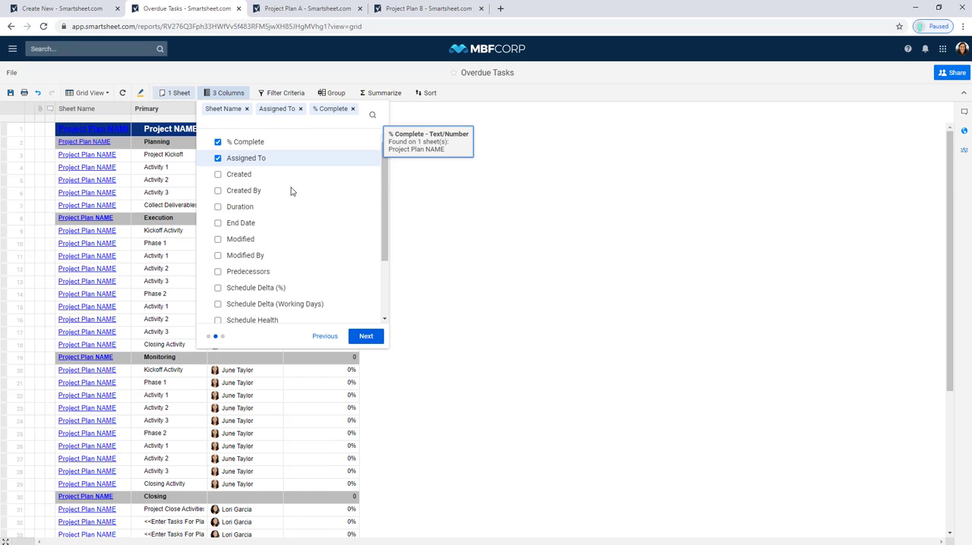
pyautogui.click(339, 225)
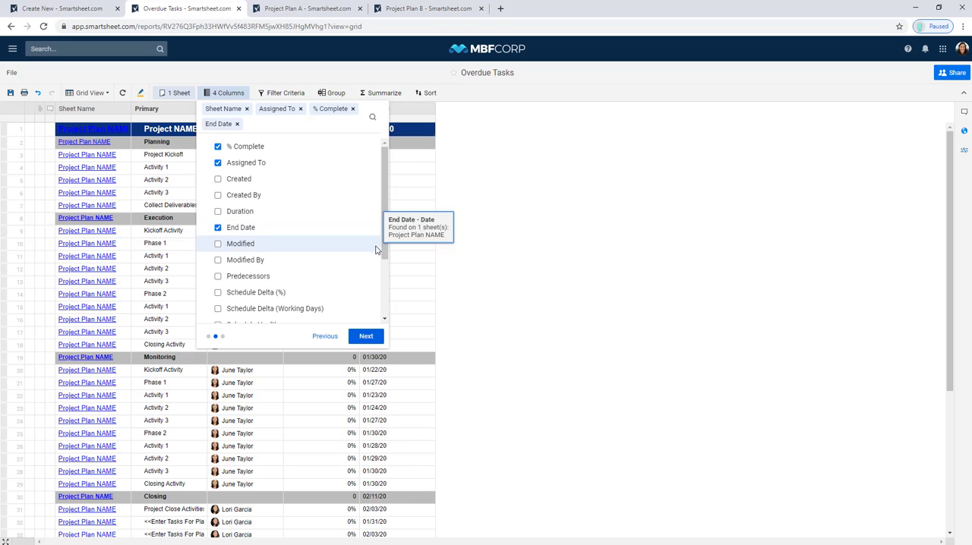
pyautogui.scroll(-2, 278, 221)
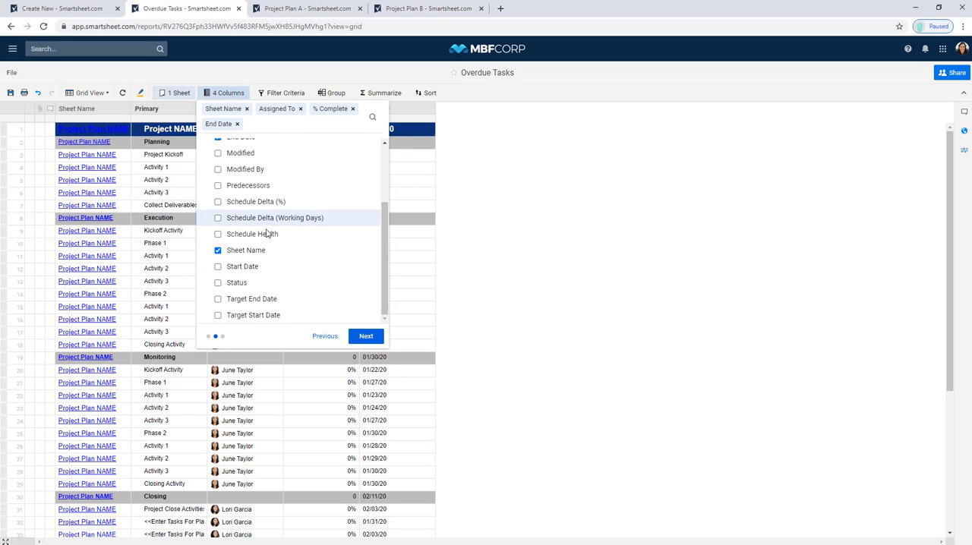
pyautogui.click(241, 269)
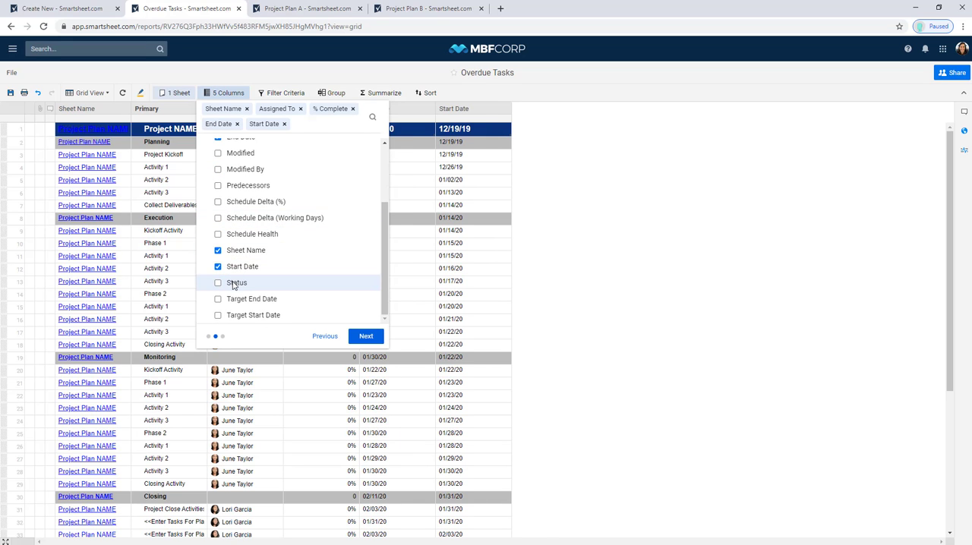
pyautogui.click(235, 283)
pyautogui.click(369, 339)
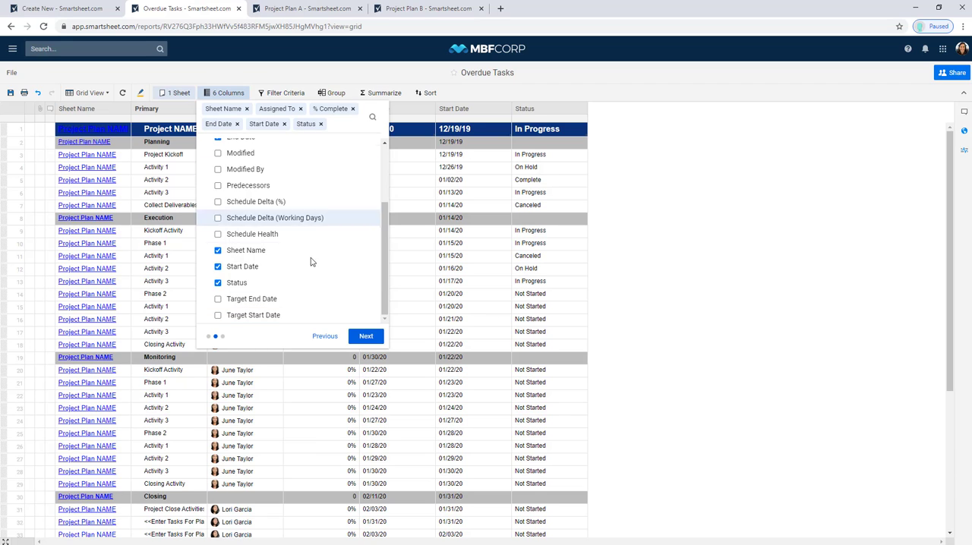
pyautogui.click(365, 339)
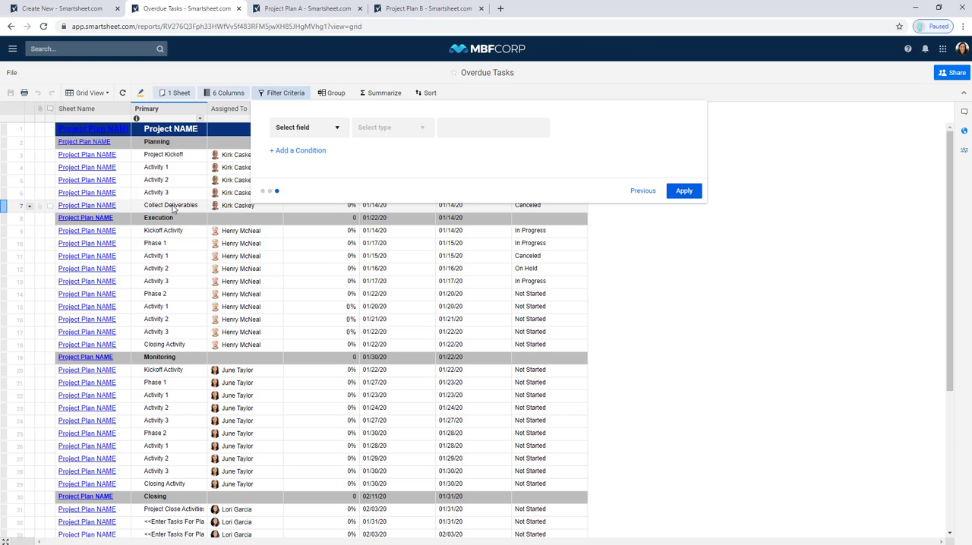
# - Add a filter condition to the Overdue Tasks report requiring that End Date is in the past
pyautogui.click(308, 134)
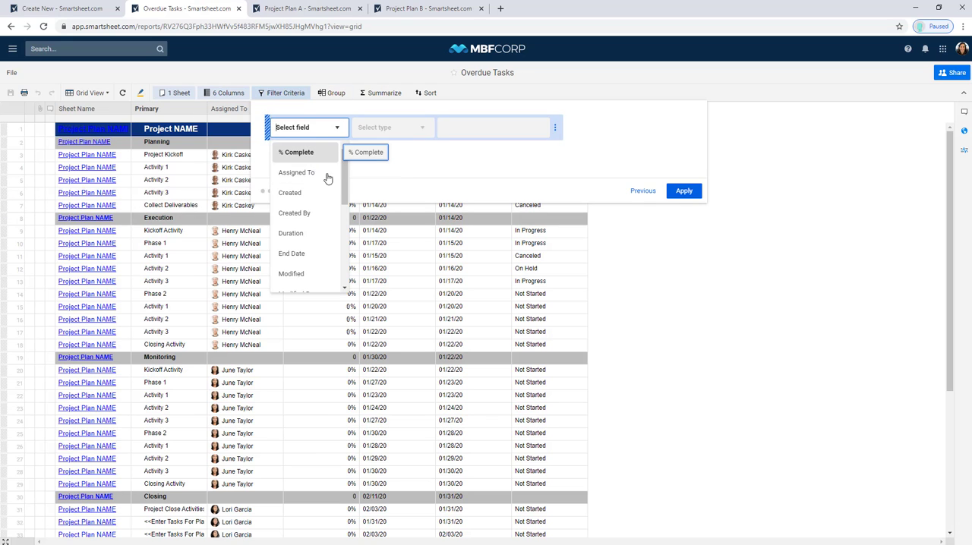
pyautogui.click(311, 256)
pyautogui.click(401, 131)
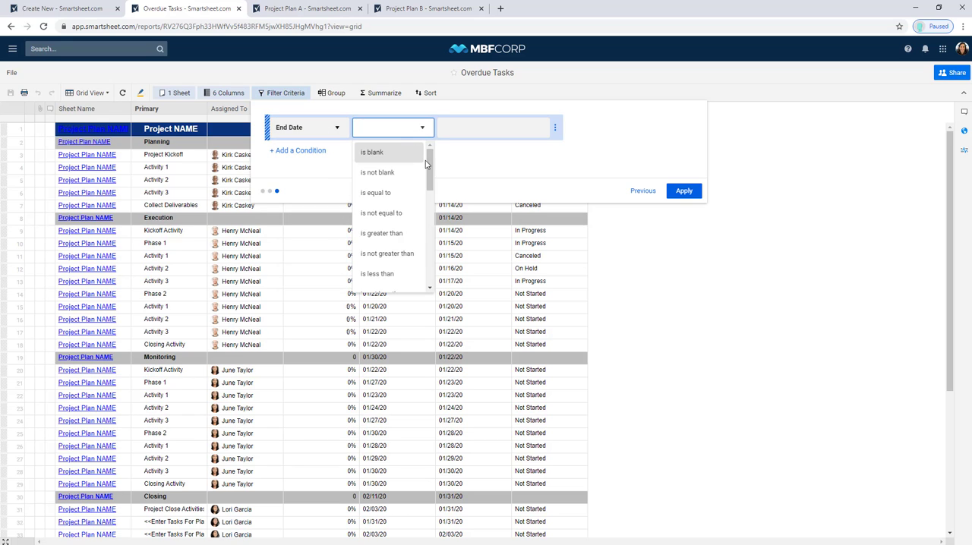
pyautogui.moveTo(425, 164); pyautogui.dragTo(427, 228)
pyautogui.click(384, 237)
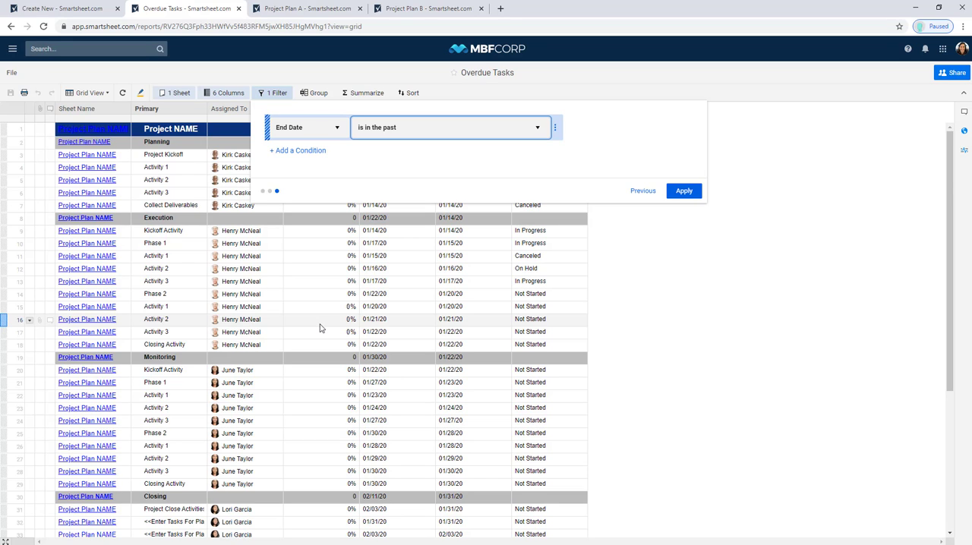
# - Add a second filter condition on the Status field using the "is not one of" comparison
pyautogui.click(301, 150)
pyautogui.click(305, 158)
pyautogui.scroll(-3, 341, 226)
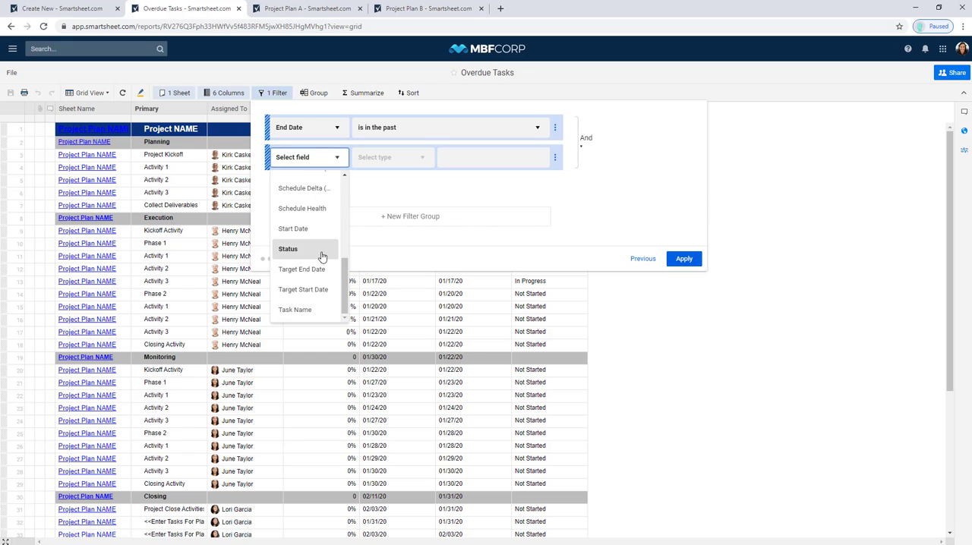
pyautogui.click(318, 255)
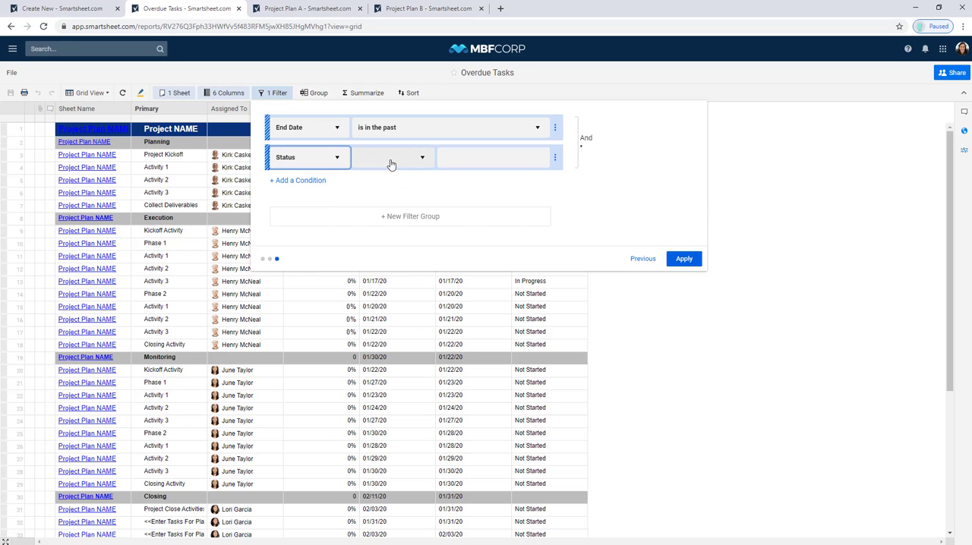
pyautogui.click(391, 161)
pyautogui.click(384, 243)
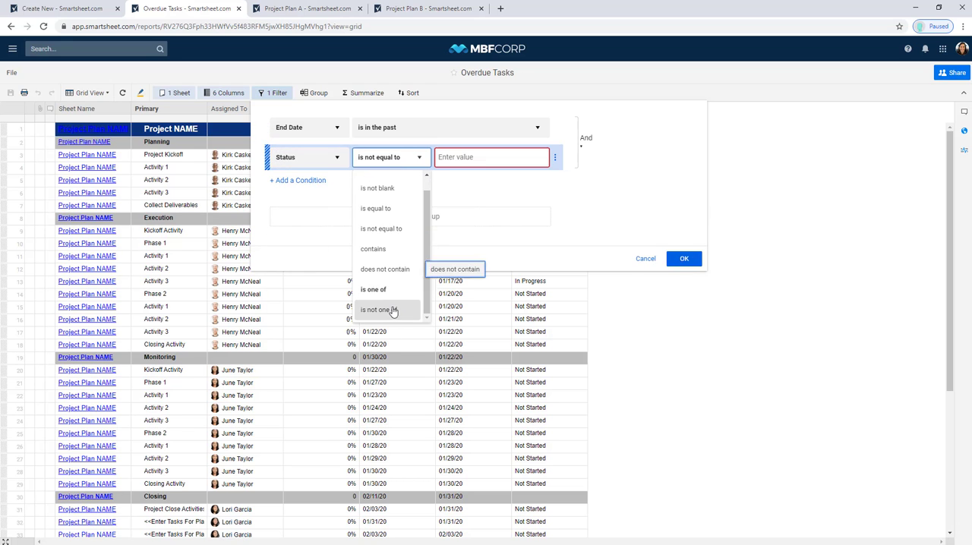
pyautogui.click(378, 309)
# - Set the Status condition's values to Canceled and Complete and apply the report filters
pyautogui.click(495, 159)
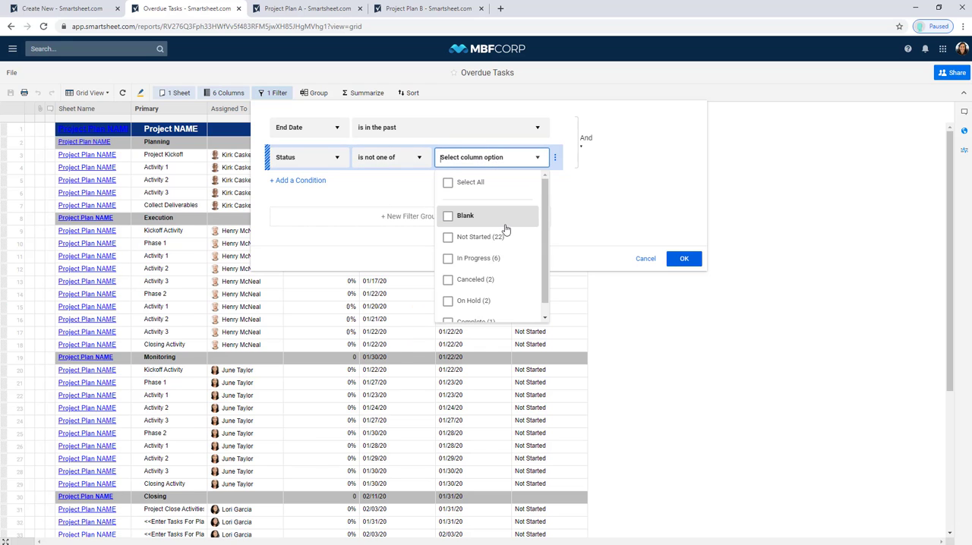
pyautogui.click(486, 283)
pyautogui.scroll(-1, 501, 302)
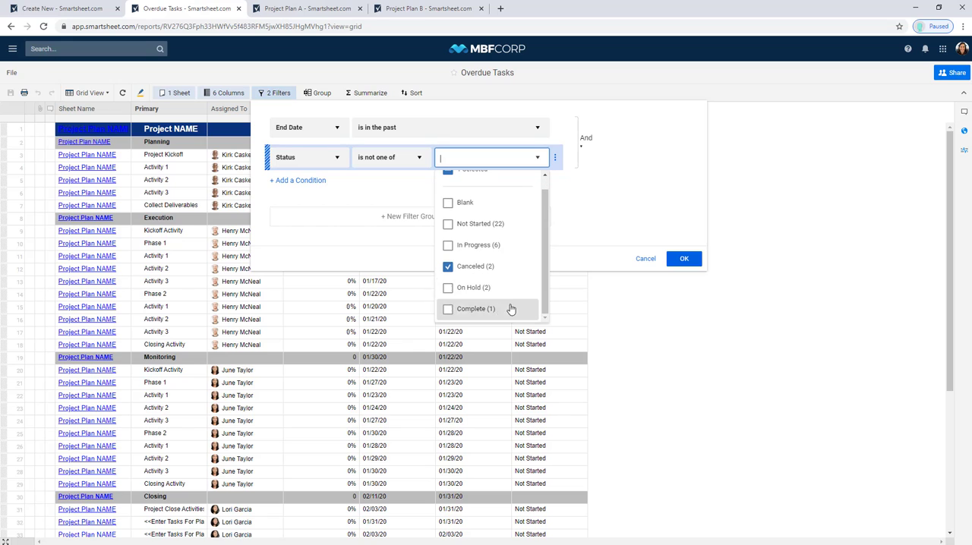
pyautogui.click(490, 307)
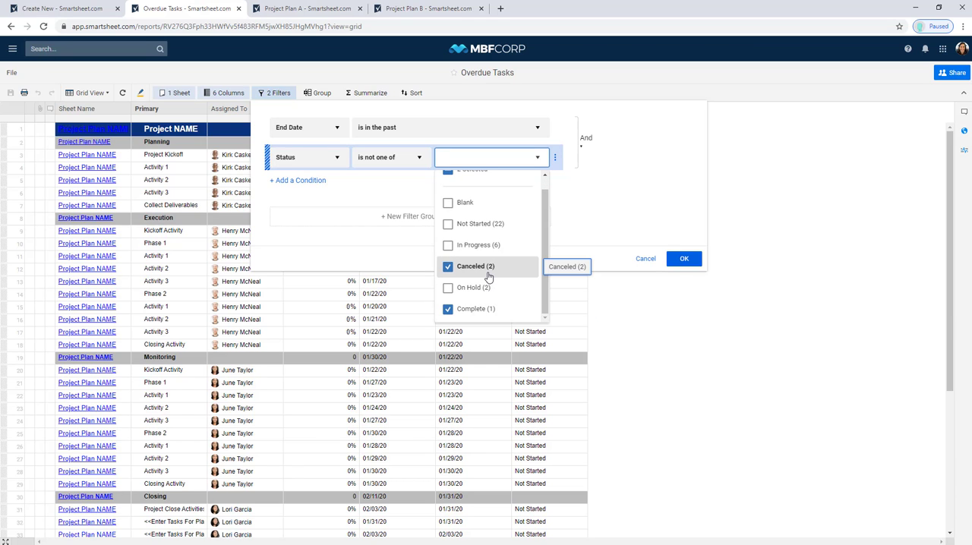
pyautogui.click(570, 228)
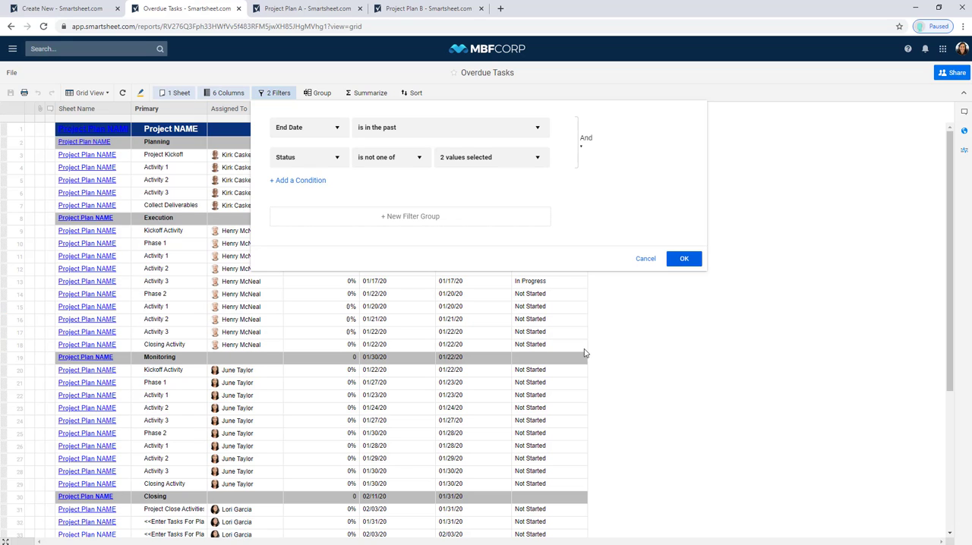
pyautogui.click(680, 262)
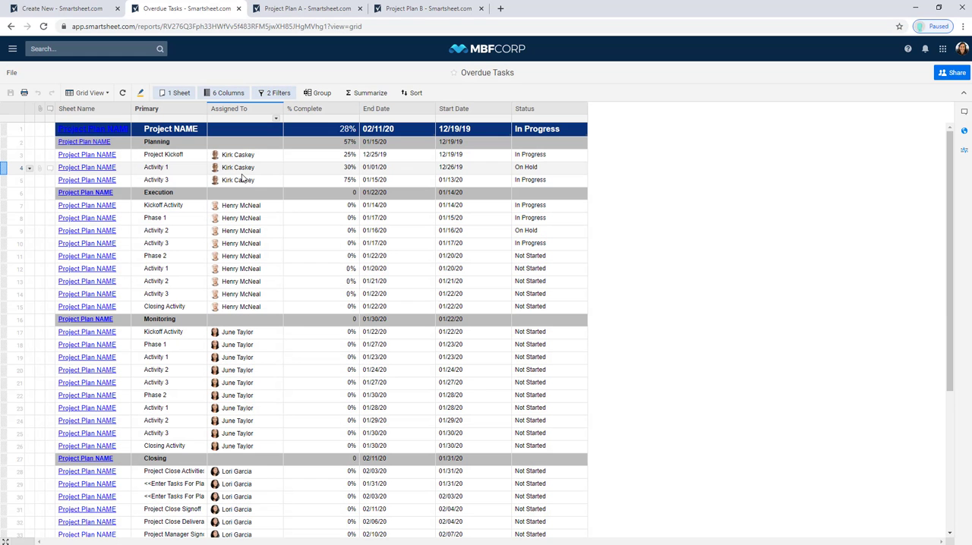
# - Browse the Project Level (Copy for New Projects), Project A and Project B folders to compare their contents
pyautogui.moveTo(243, 179)
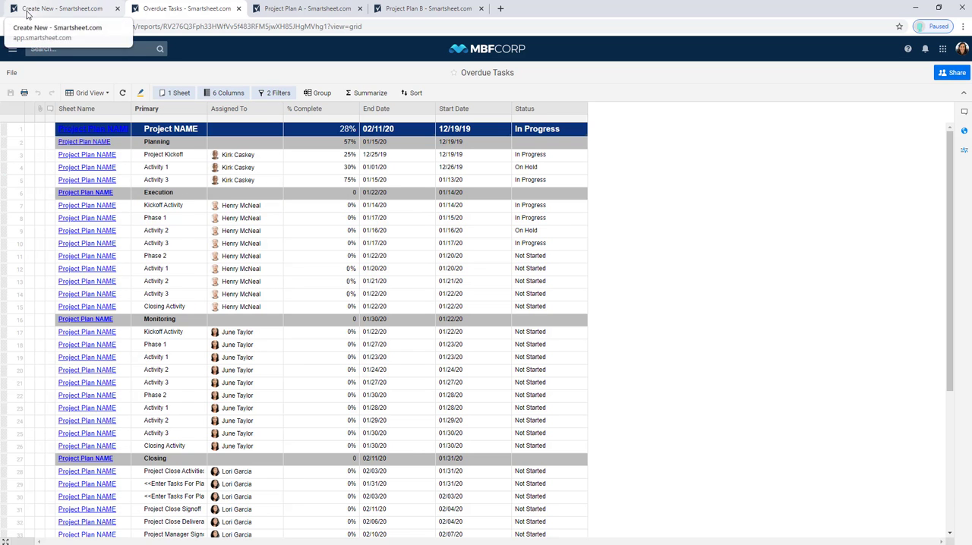
pyautogui.click(10, 57)
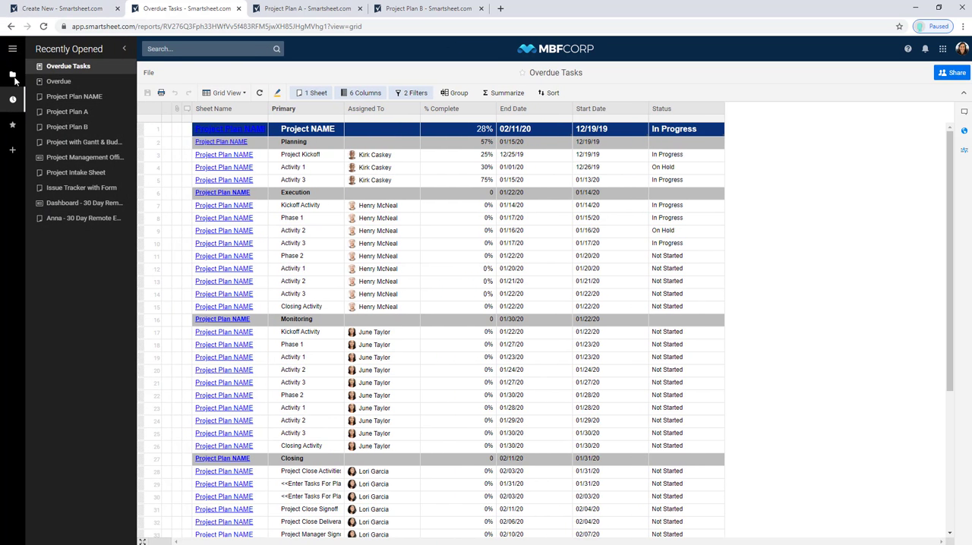
pyautogui.click(13, 78)
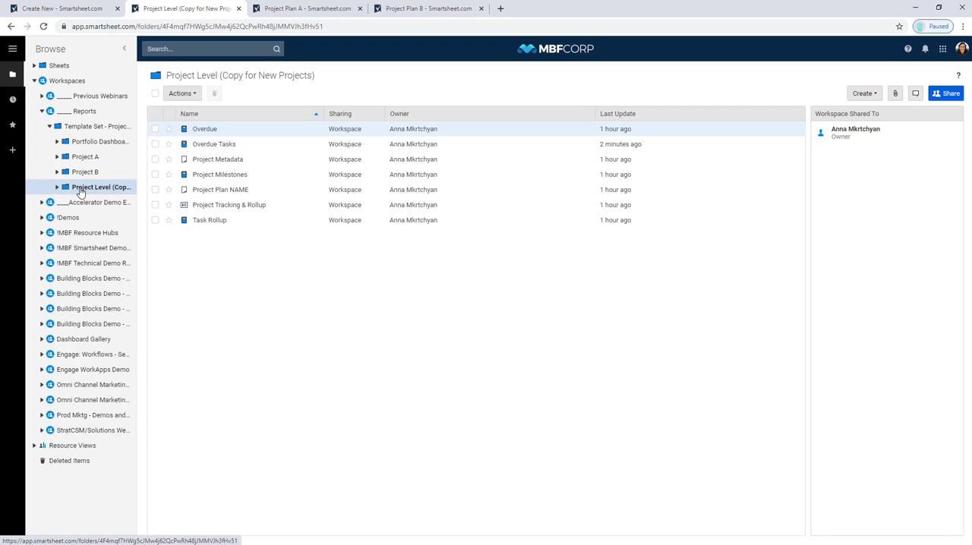
pyautogui.rightClick(81, 191)
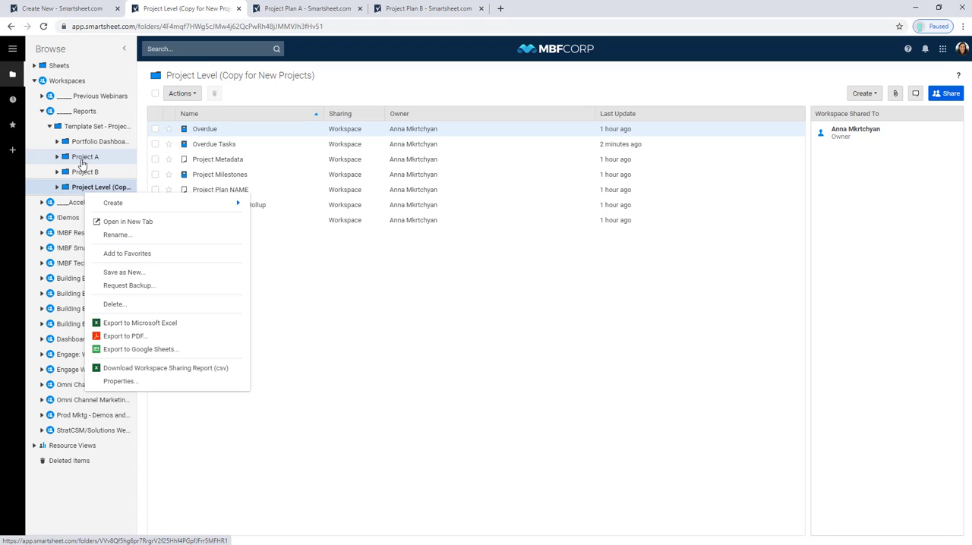
pyautogui.click(82, 163)
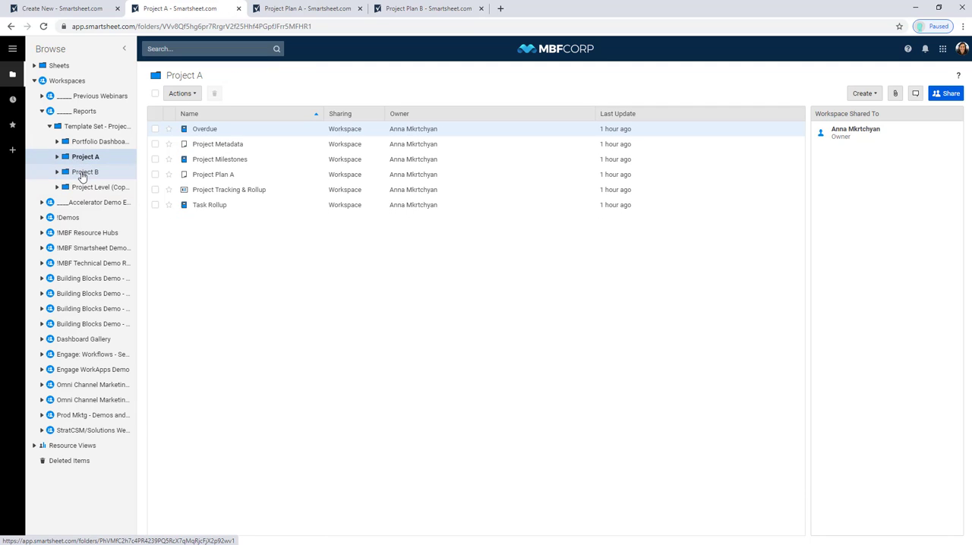
pyautogui.click(82, 174)
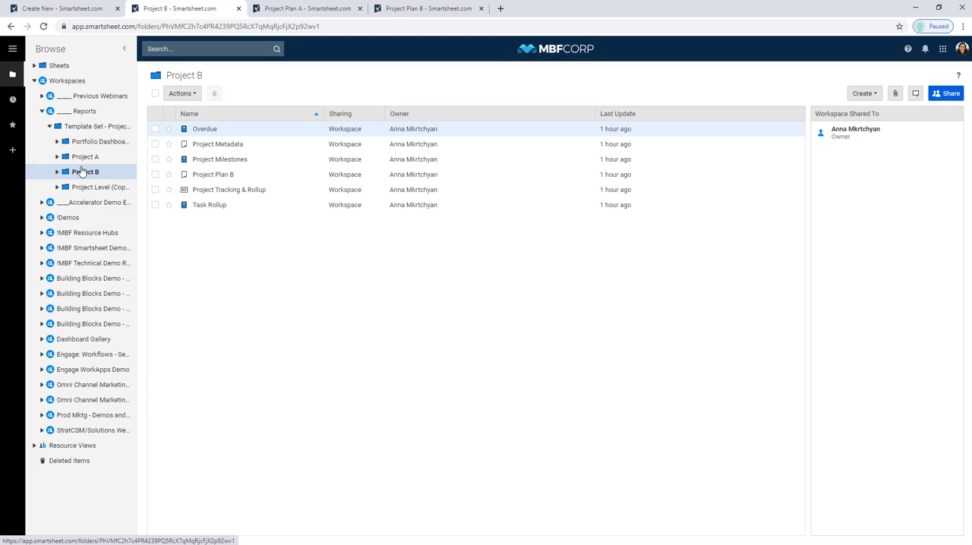
pyautogui.click(84, 189)
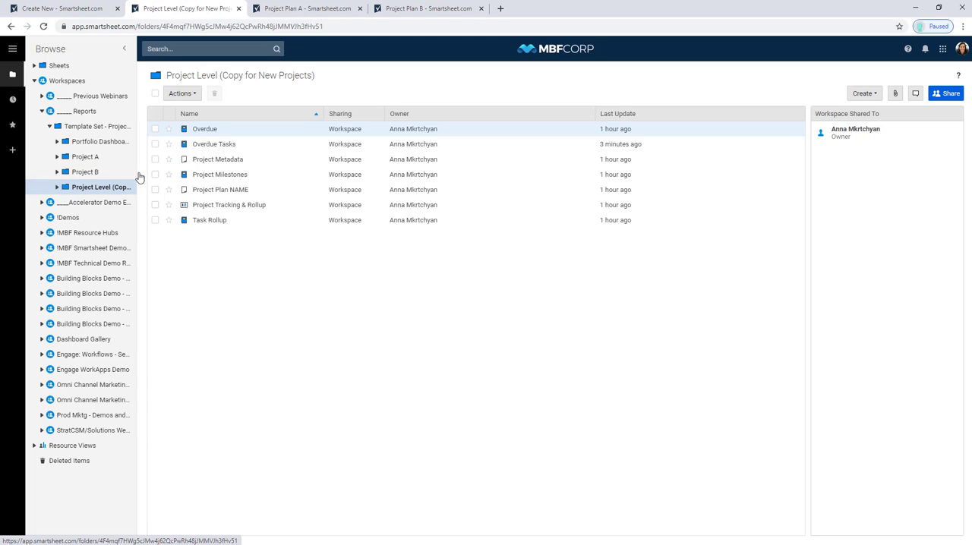
# - Reopen the Overdue Tasks report, try the whole Reports workspace as its source, and clear the source selection
pyautogui.click(201, 150)
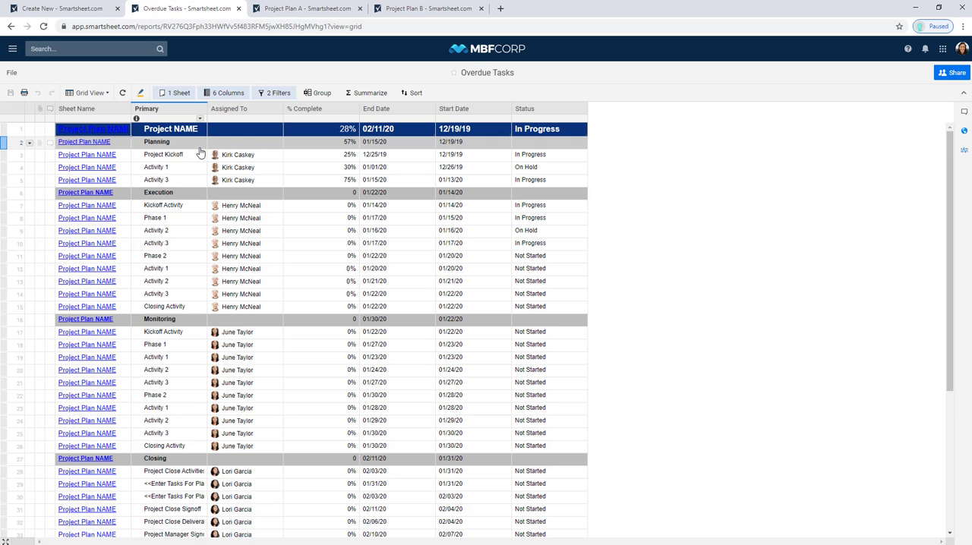
pyautogui.click(176, 93)
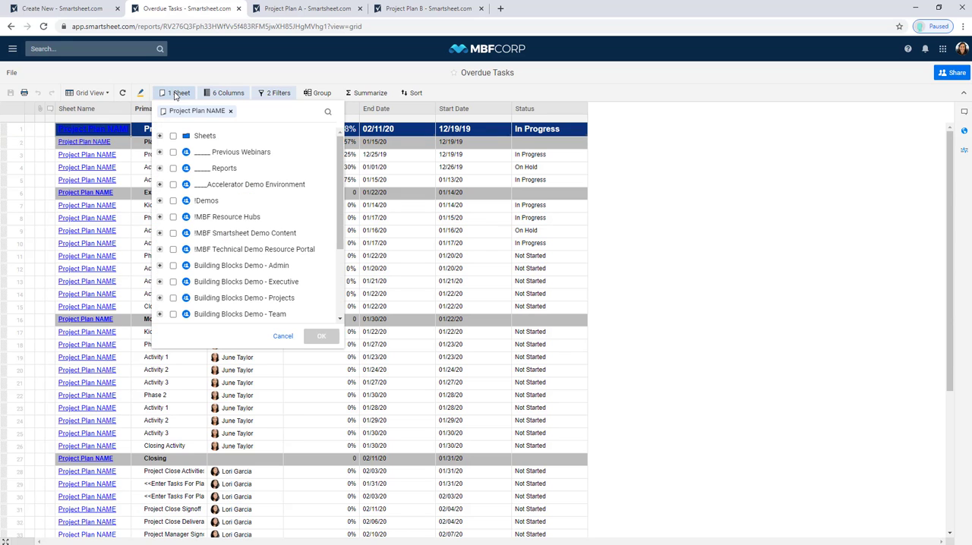
pyautogui.click(159, 168)
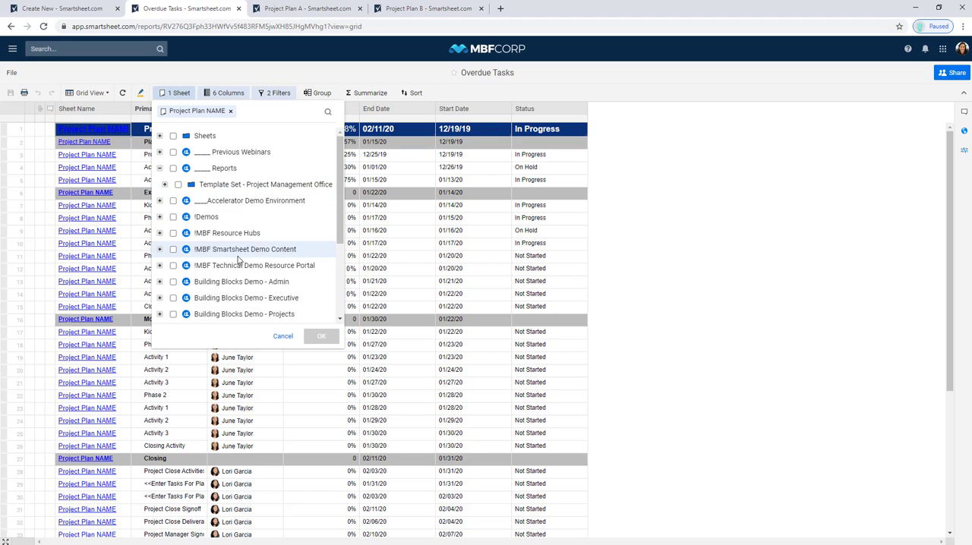
pyautogui.click(213, 173)
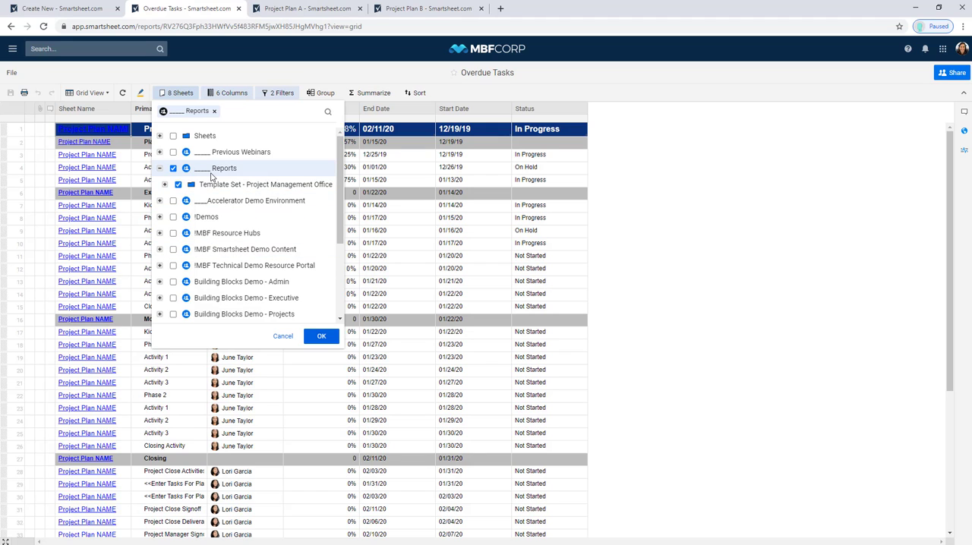
pyautogui.click(173, 169)
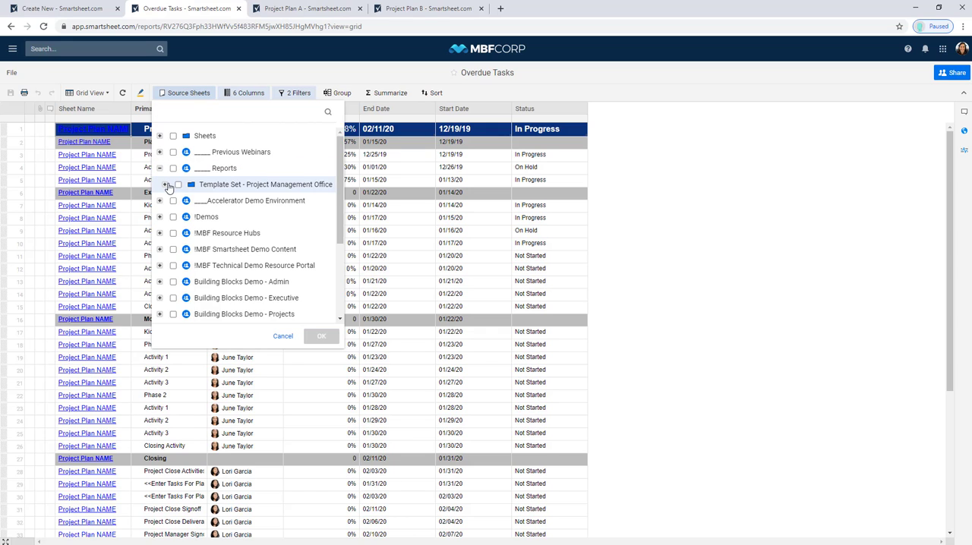
# - Set Project Plan B and Project Plan A from the Template Set - Project Management Office folder as the report's source sheets
pyautogui.click(165, 186)
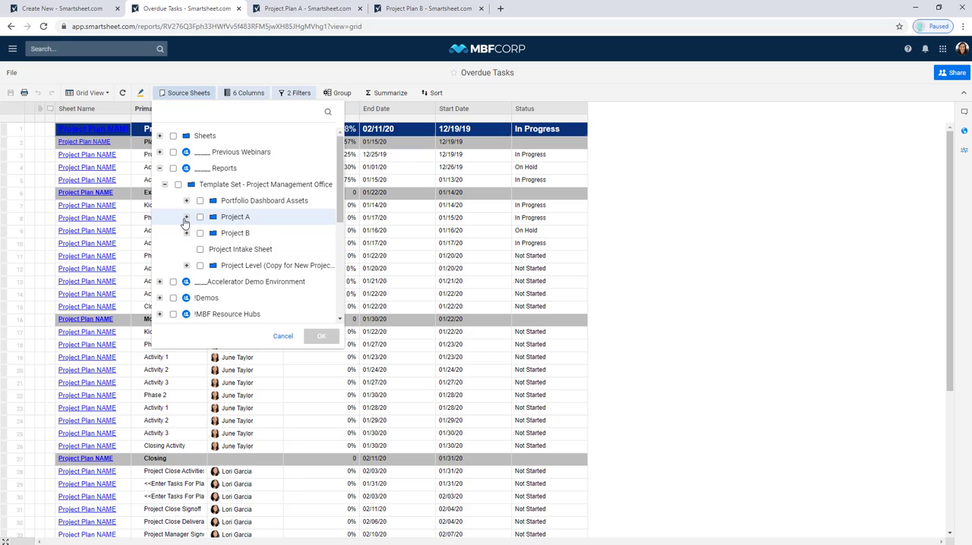
pyautogui.click(186, 265)
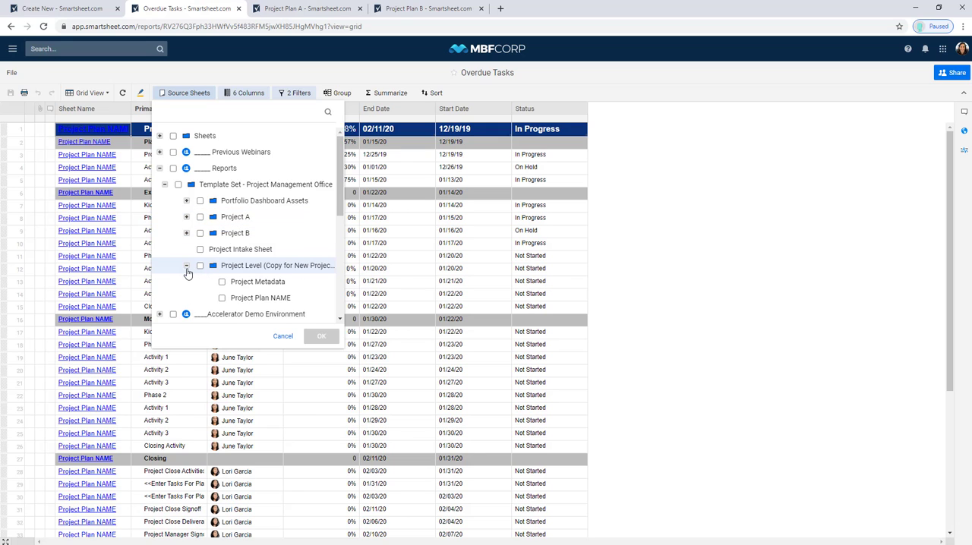
pyautogui.click(186, 233)
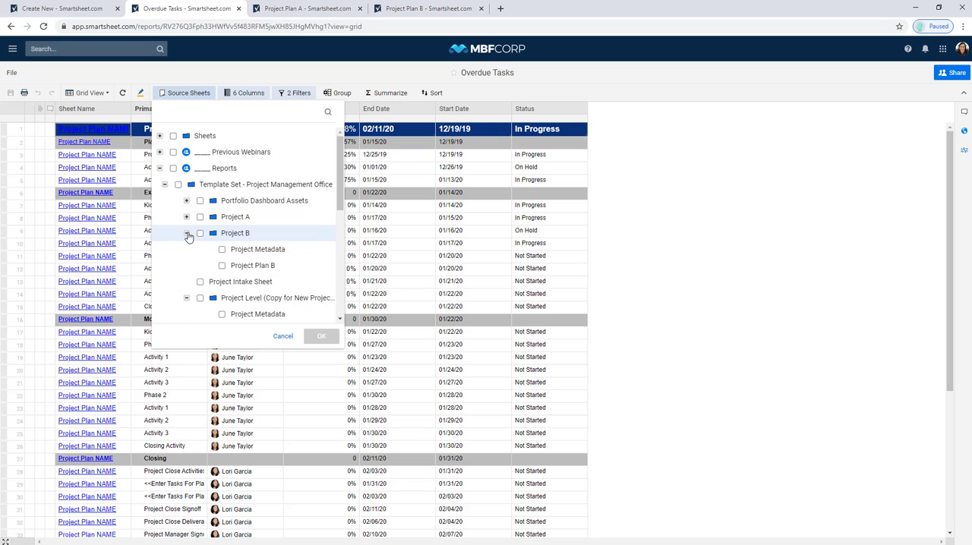
pyautogui.click(222, 266)
pyautogui.click(186, 218)
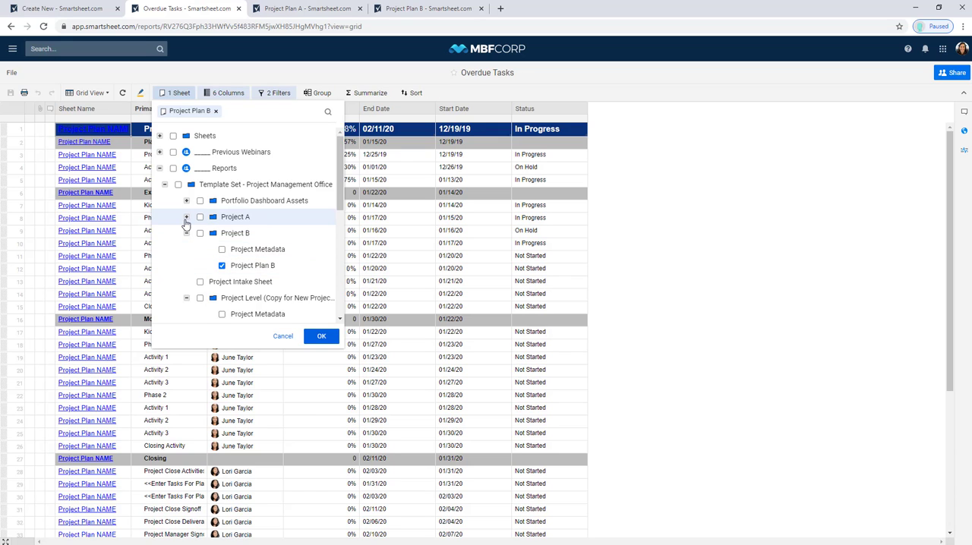
pyautogui.click(222, 249)
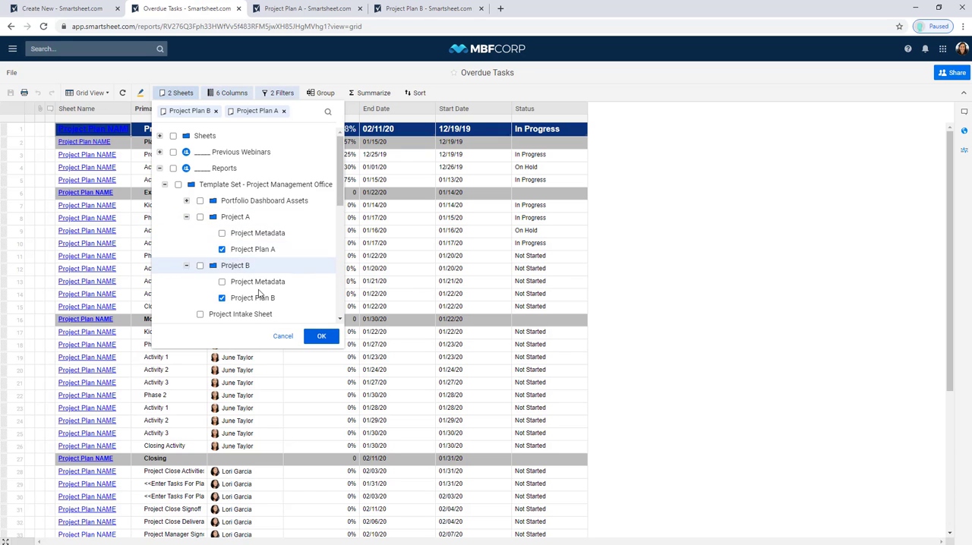
pyautogui.click(321, 337)
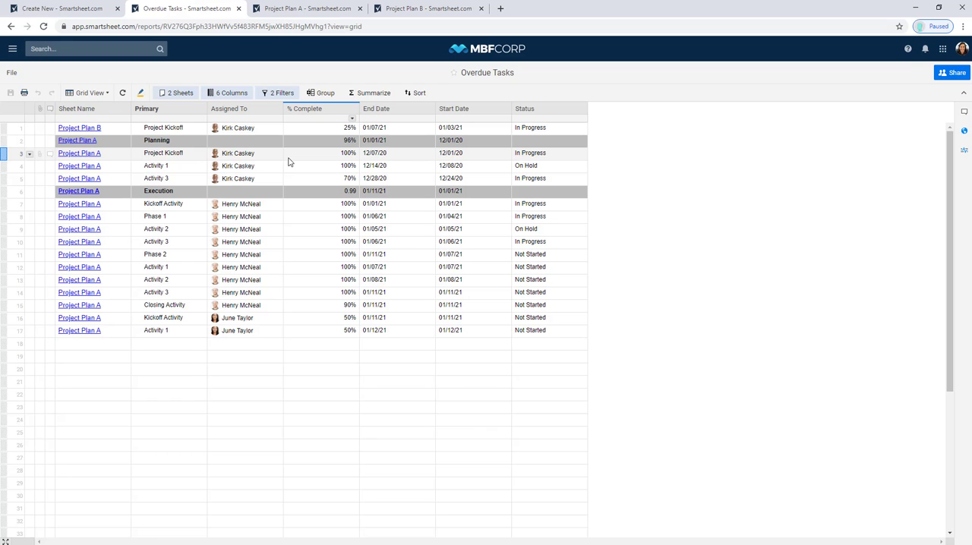
# - Group the report rows by Assigned To in ascending order
pyautogui.click(311, 93)
pyautogui.click(358, 136)
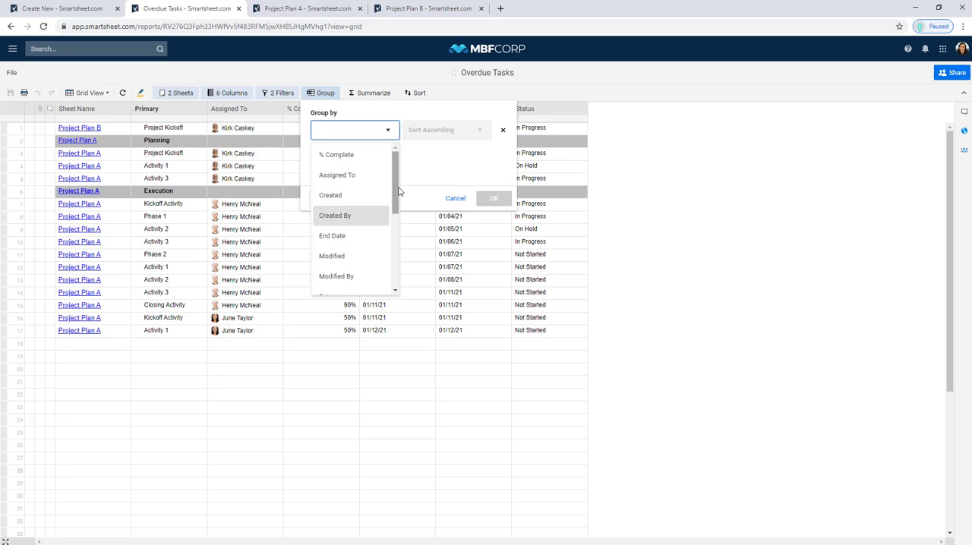
pyautogui.moveTo(399, 191); pyautogui.dragTo(395, 167)
pyautogui.click(375, 177)
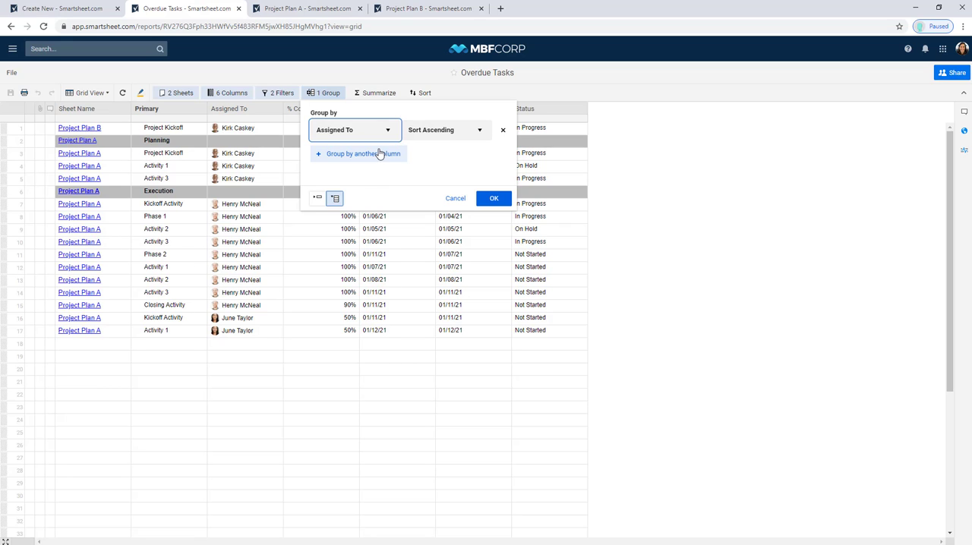
pyautogui.click(495, 199)
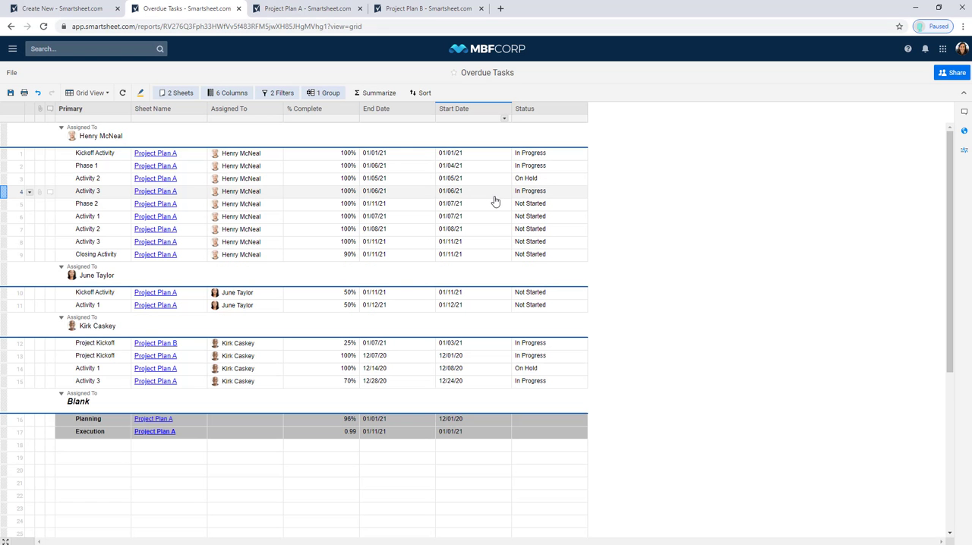
# - Collapse the first Assigned To group in the report and expand it again
pyautogui.click(107, 136)
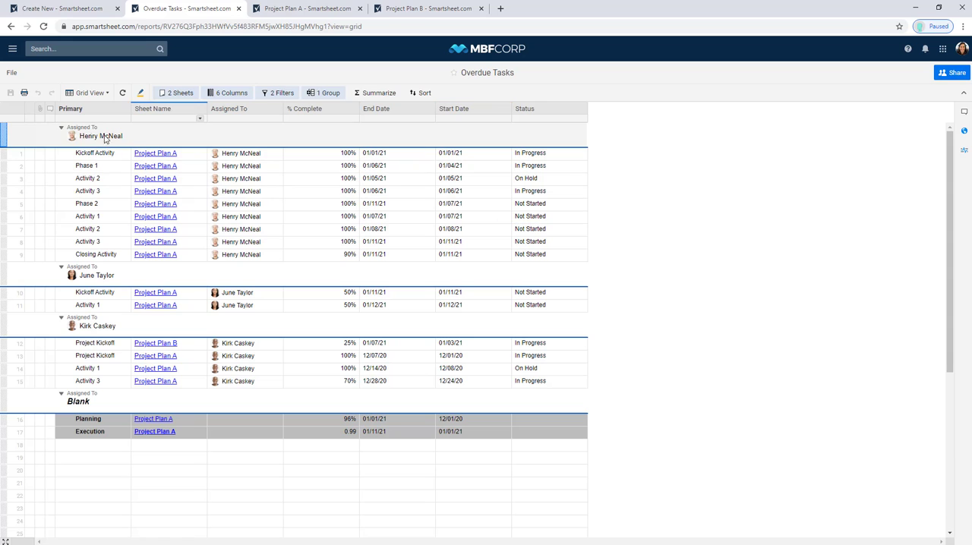
pyautogui.click(62, 129)
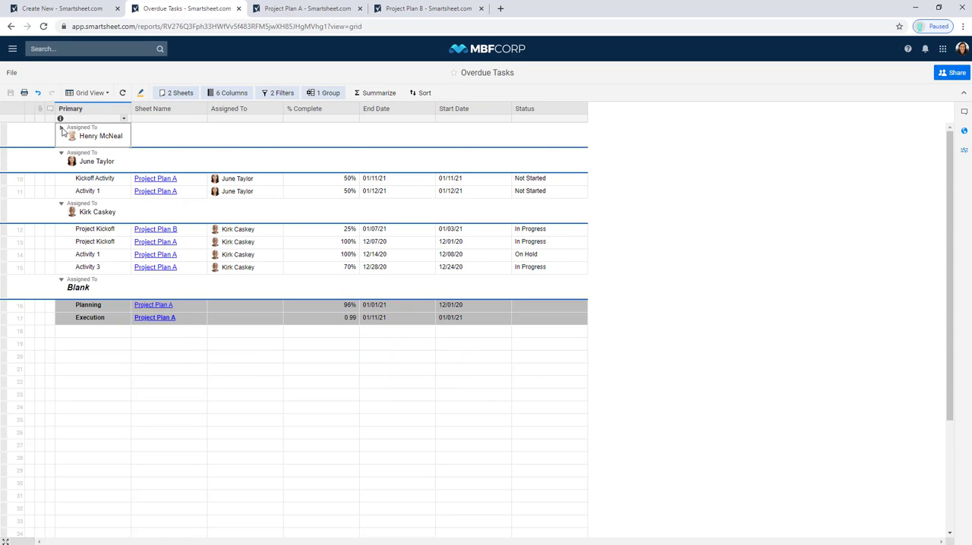
pyautogui.click(61, 129)
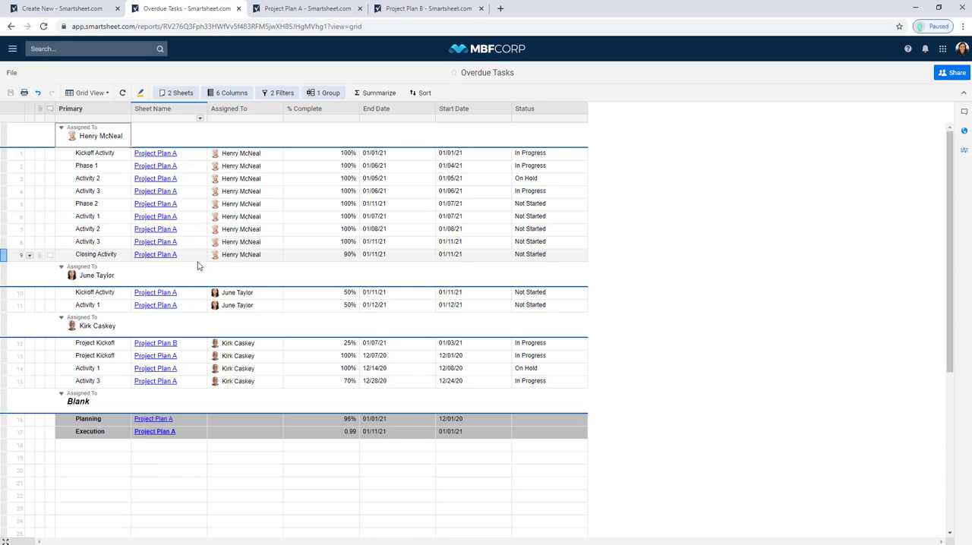
# - Add a report summary that counts the Assigned To column
pyautogui.click(369, 96)
pyautogui.click(387, 131)
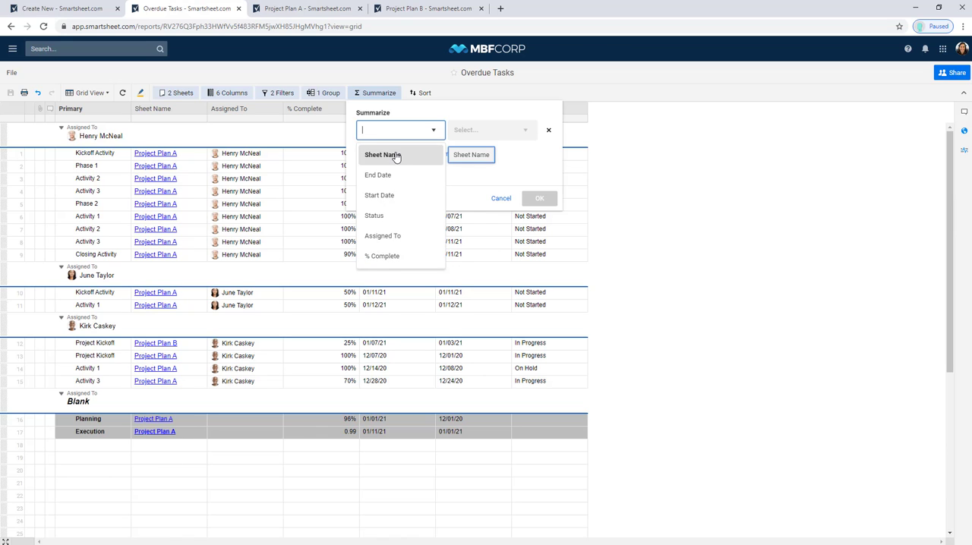
pyautogui.click(381, 237)
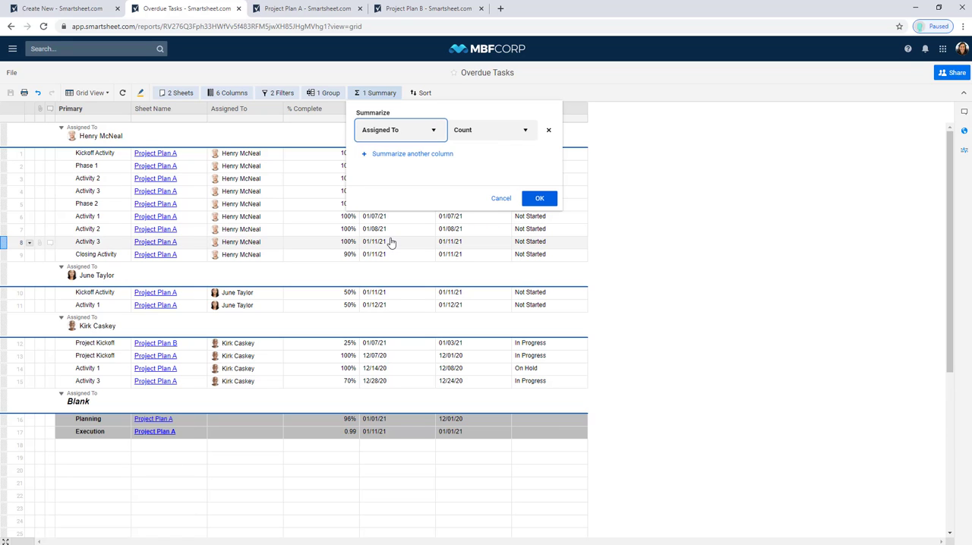
pyautogui.click(483, 137)
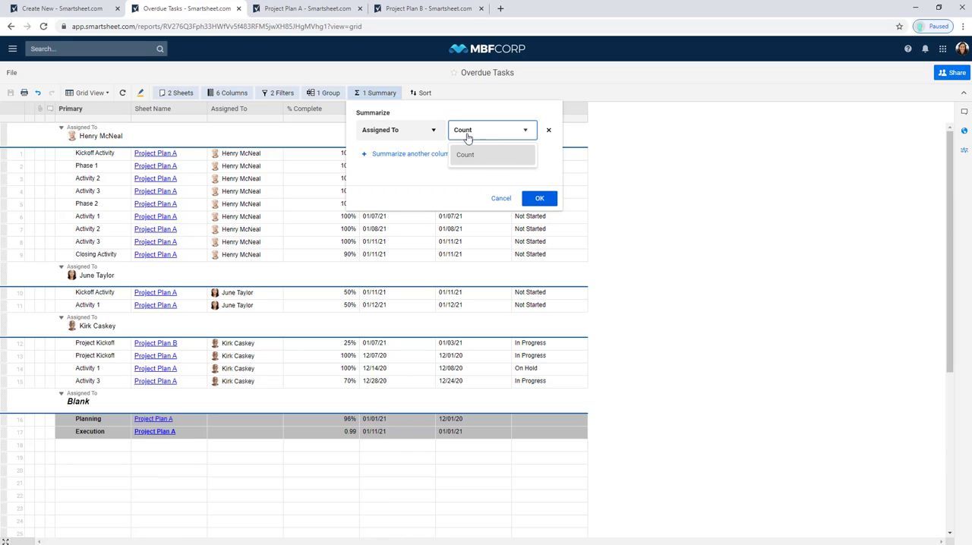
# - Add a second summary that averages the % Complete column and apply the summaries to the report
pyautogui.click(419, 153)
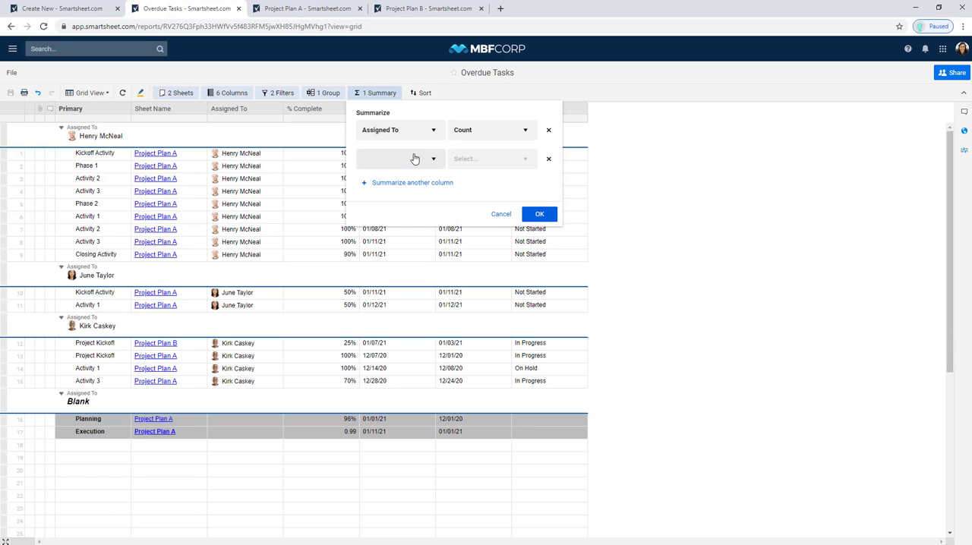
pyautogui.click(414, 159)
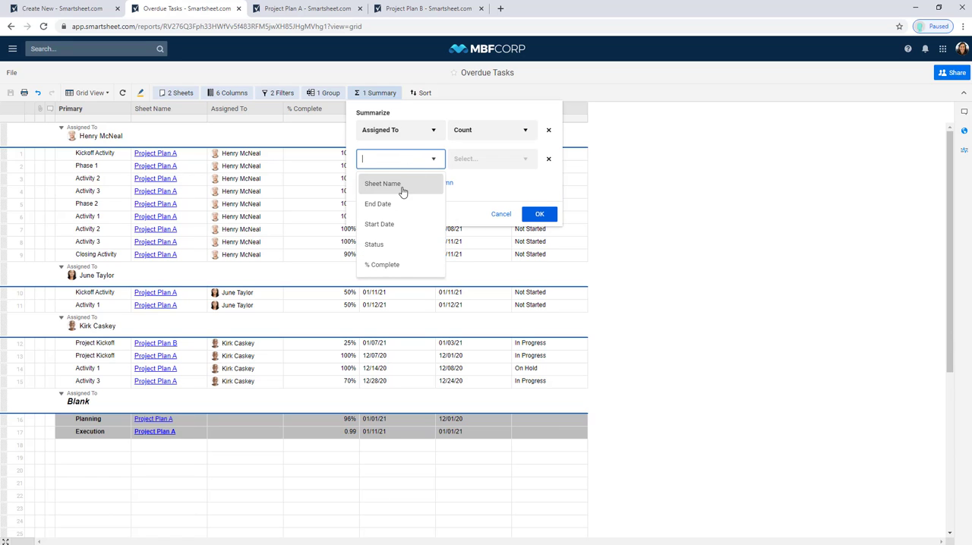
pyautogui.click(392, 264)
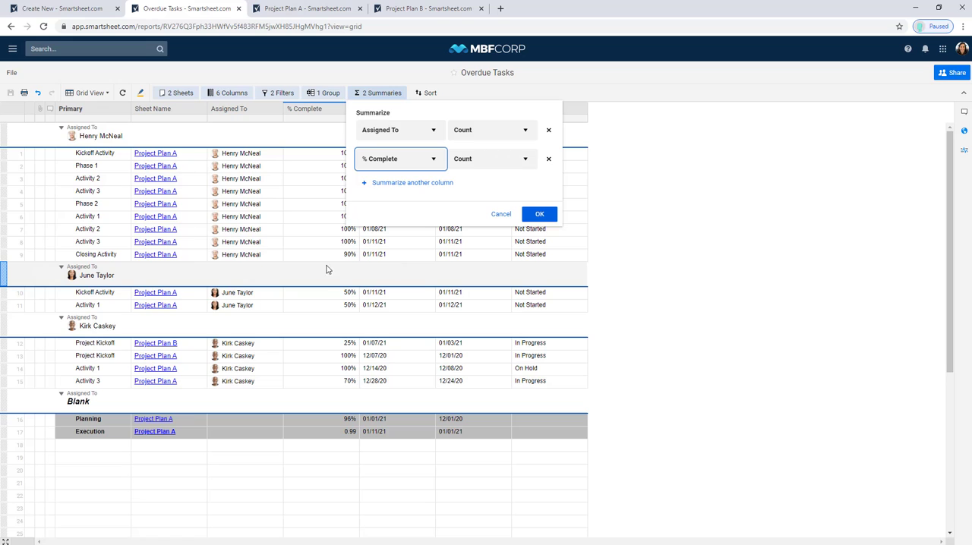
pyautogui.click(480, 160)
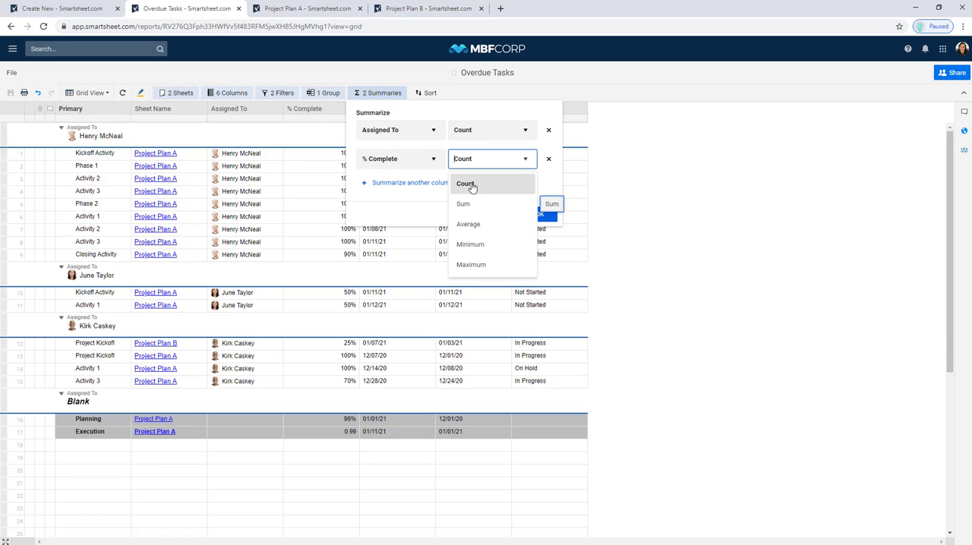
pyautogui.click(469, 228)
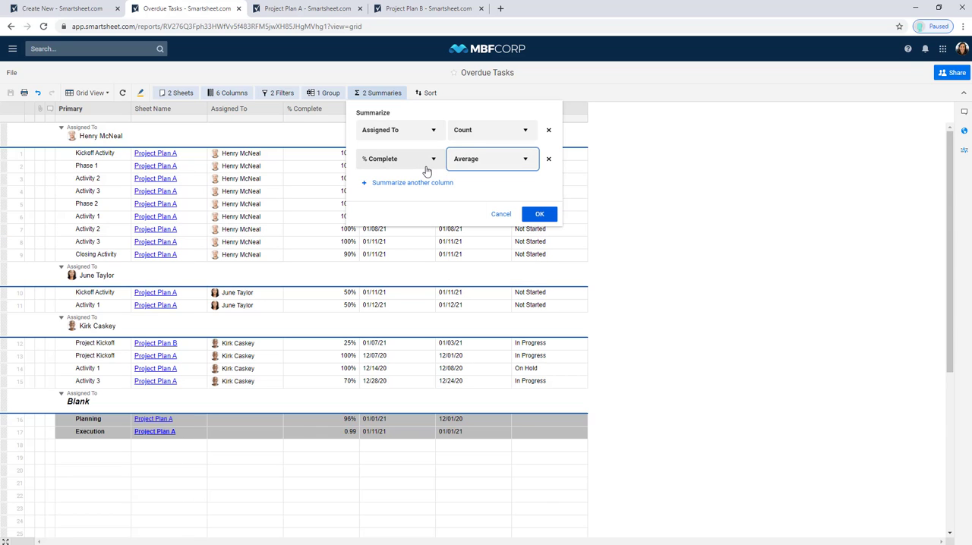
pyautogui.click(539, 214)
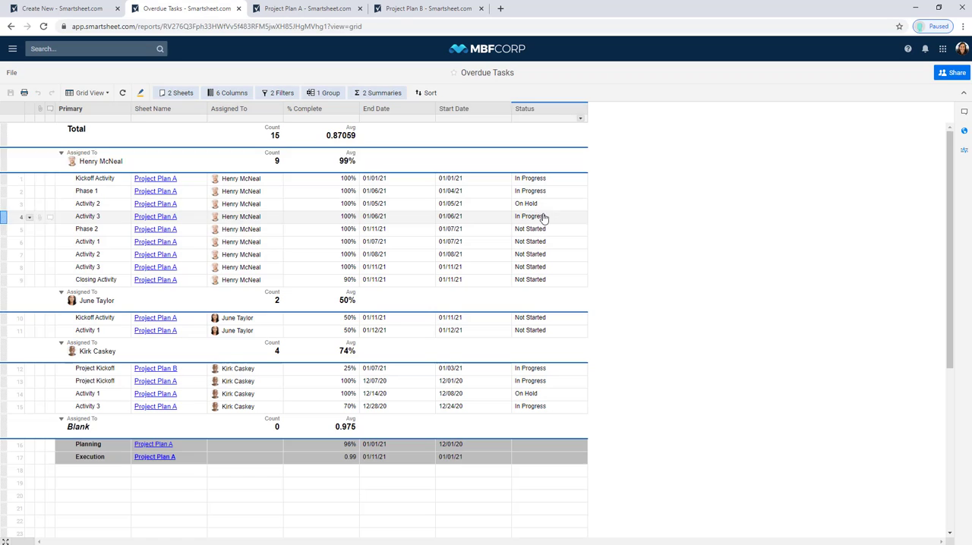
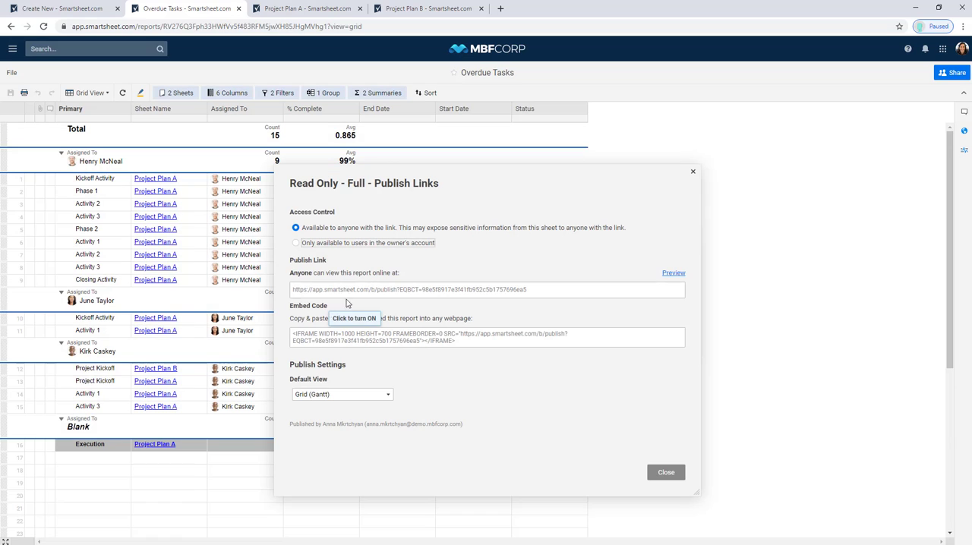
# - Select the report's publish link, preview the published view-only Overdue Tasks report, and return to the original report
pyautogui.click(350, 295)
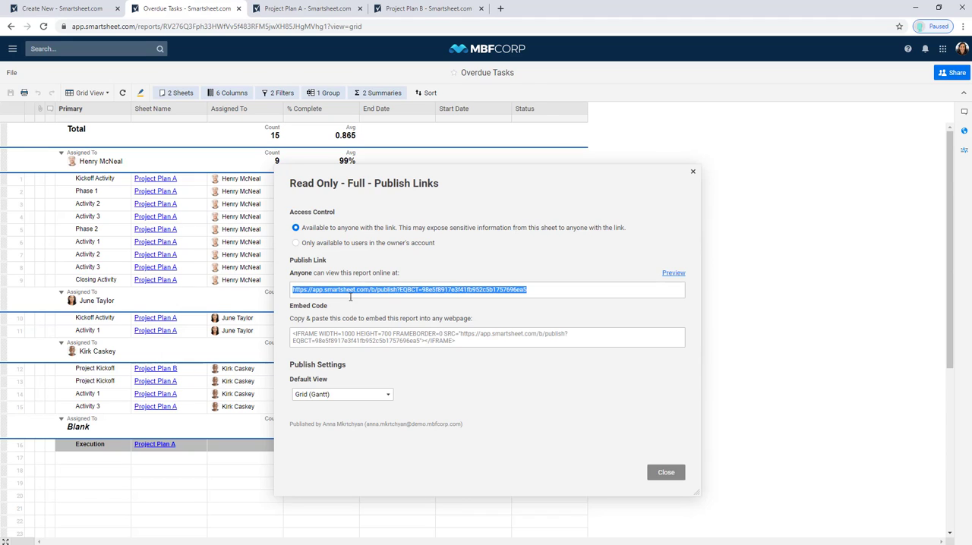
pyautogui.click(672, 275)
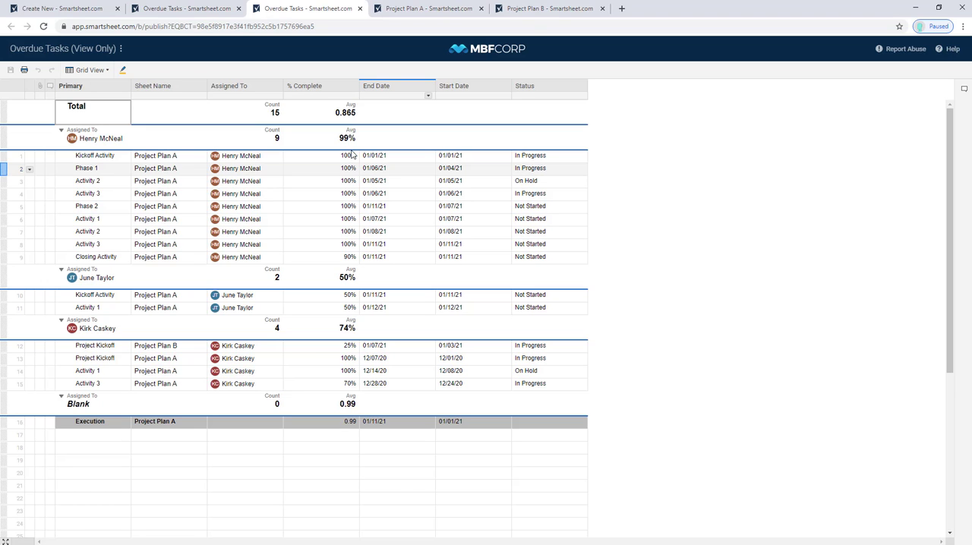
pyautogui.click(201, 8)
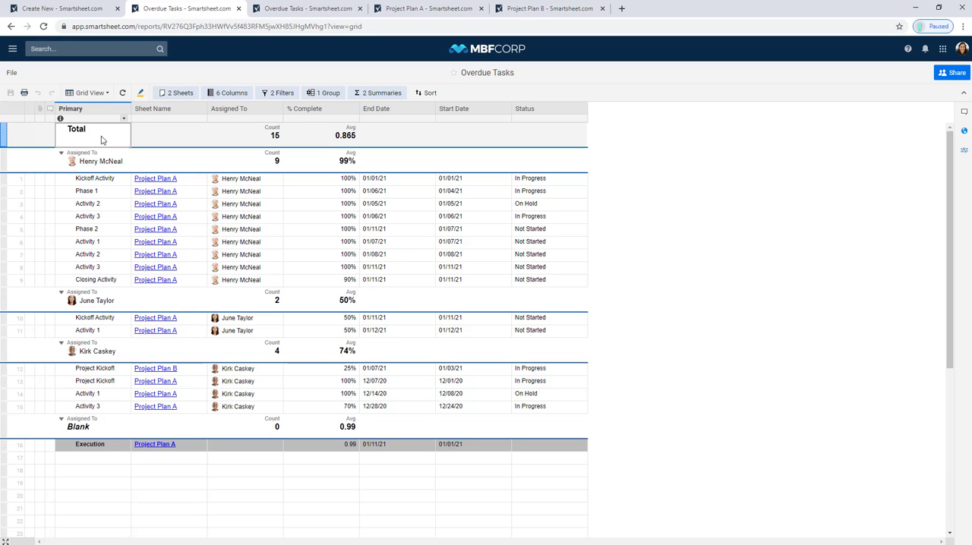
# - Open the Project Management Office Portfolio Rollup dashboard from the Template Set - Project Management Office folder and look through its widgets
pyautogui.click(12, 48)
pyautogui.click(12, 76)
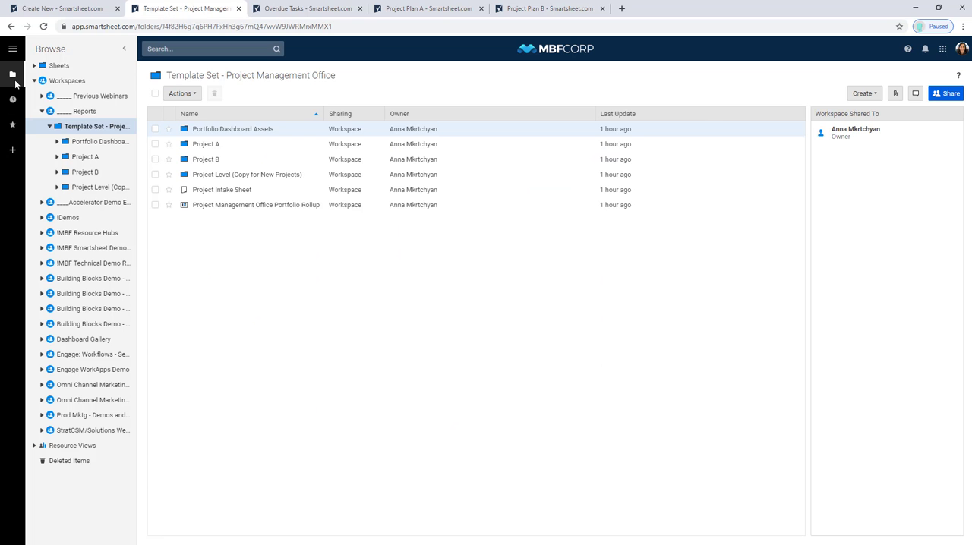
pyautogui.click(109, 187)
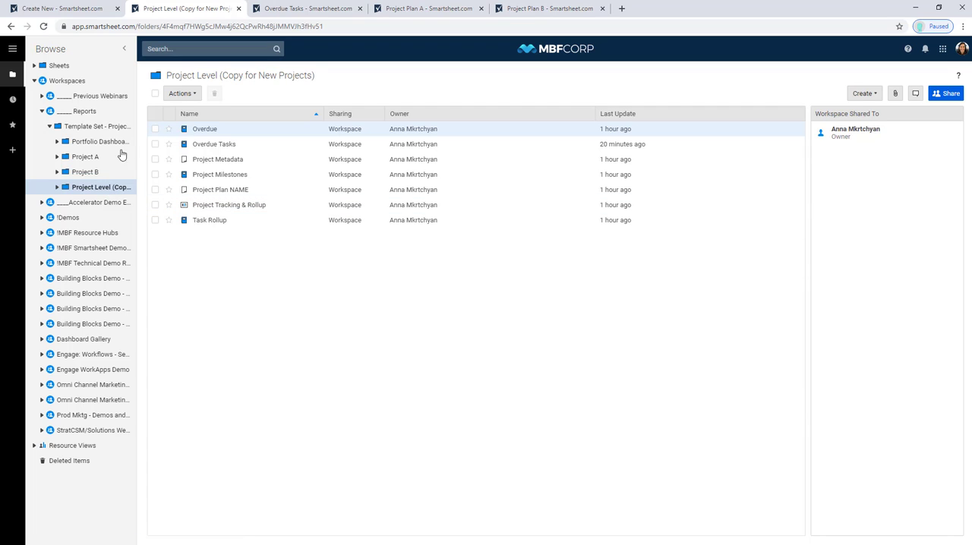
pyautogui.click(98, 127)
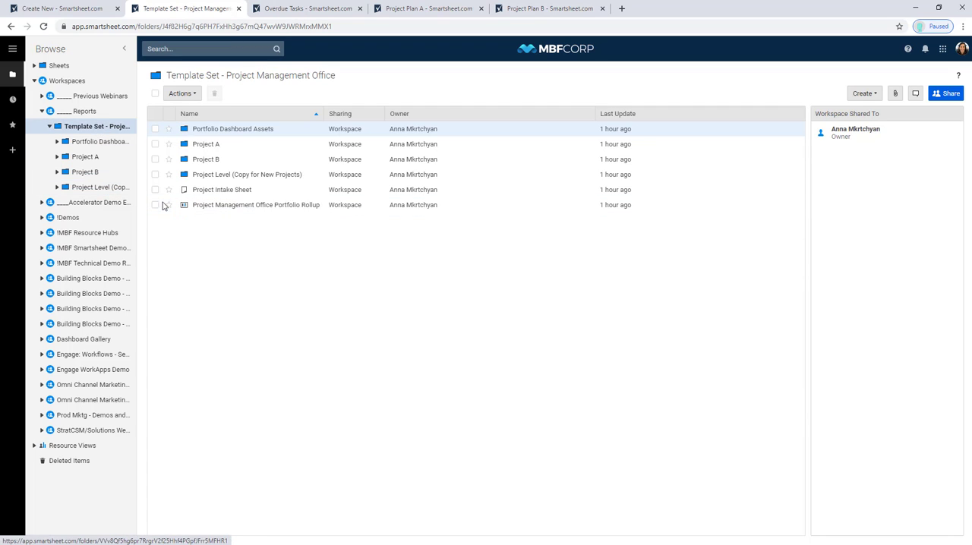
pyautogui.click(231, 205)
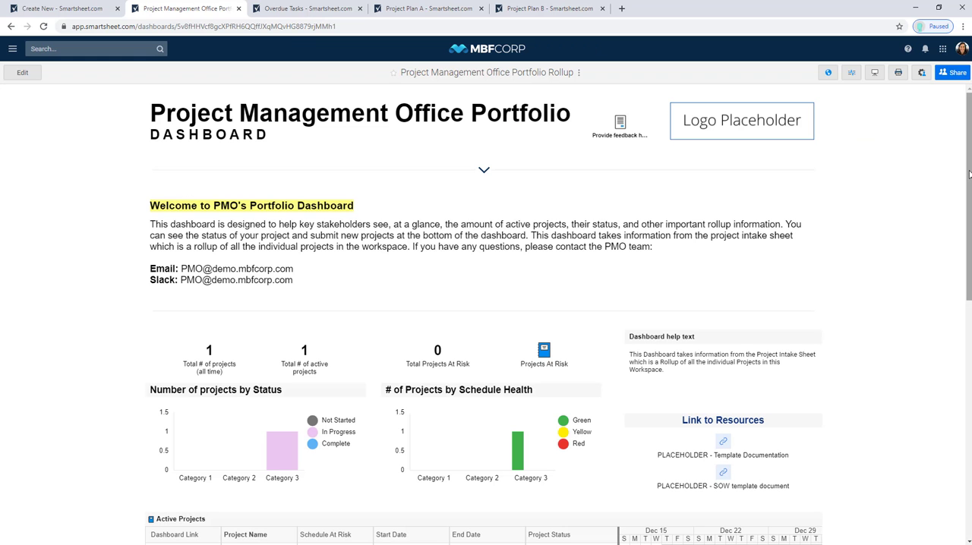
pyautogui.scroll(-3, 967, 244)
pyautogui.moveTo(968, 244); pyautogui.dragTo(963, 286)
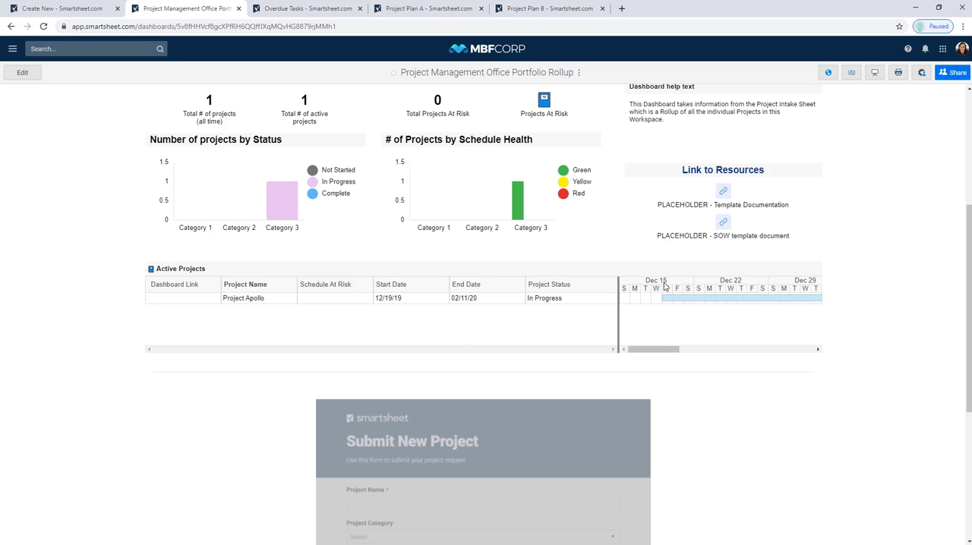
pyautogui.moveTo(969, 313); pyautogui.dragTo(968, 192)
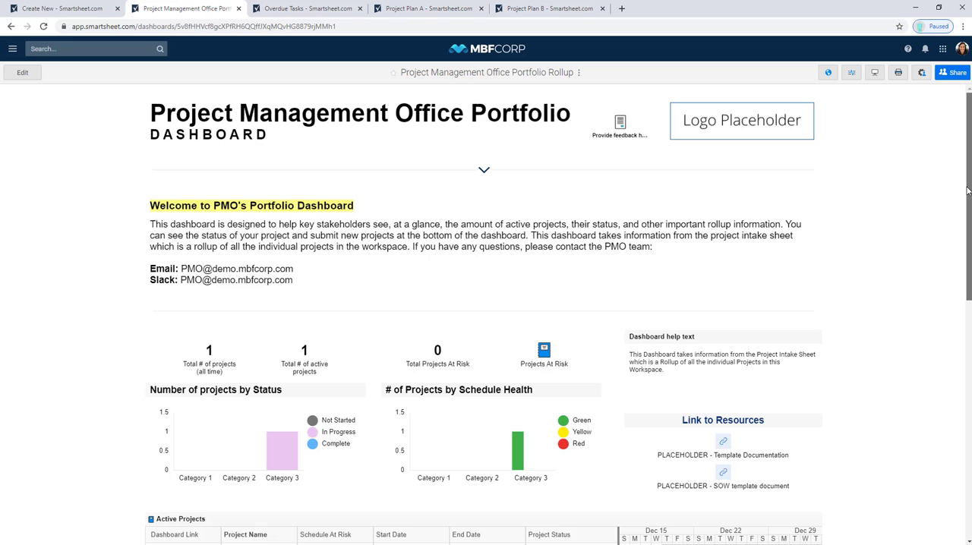
# - Open the Project Tracking & Rollup dashboard from the Project Level folder in edit mode and view the widgets available to add
pyautogui.click(10, 27)
pyautogui.click(82, 187)
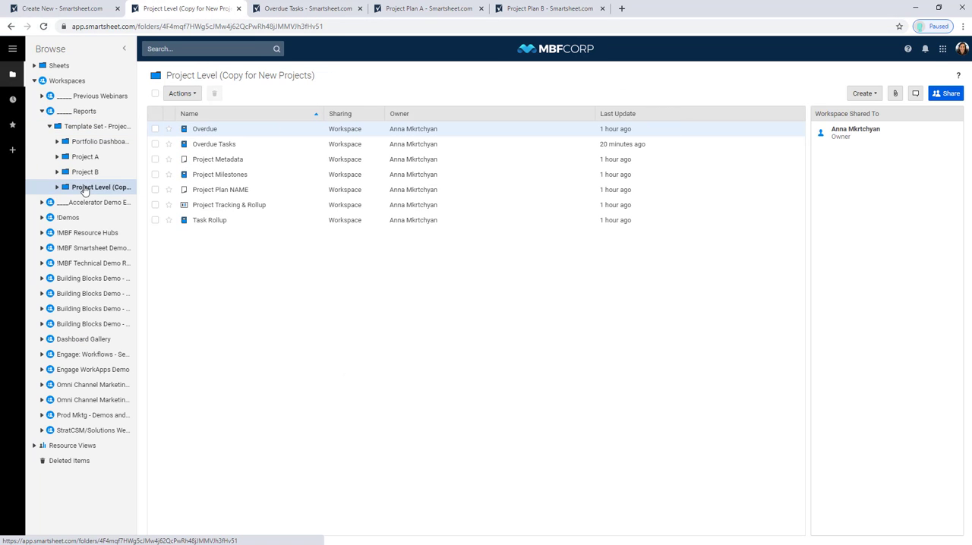
pyautogui.click(210, 205)
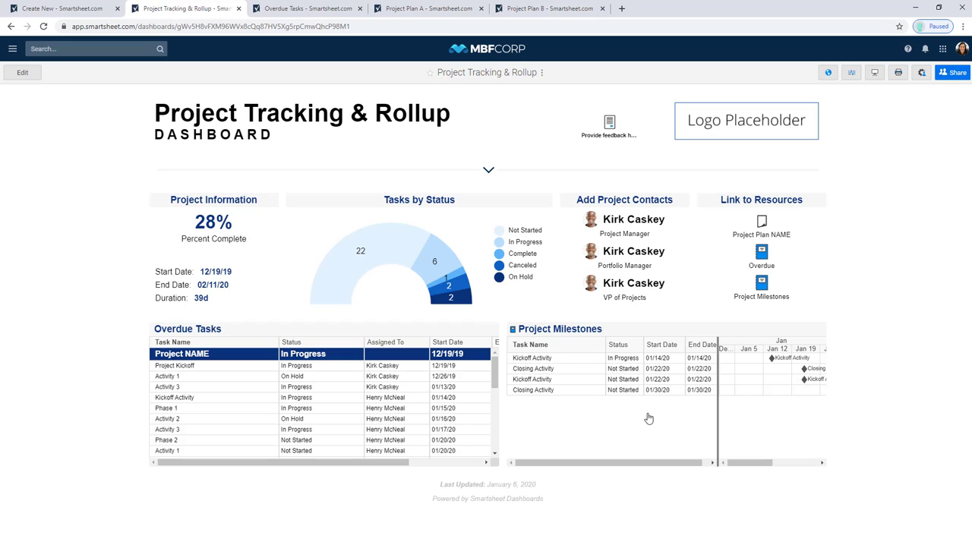
pyautogui.click(22, 73)
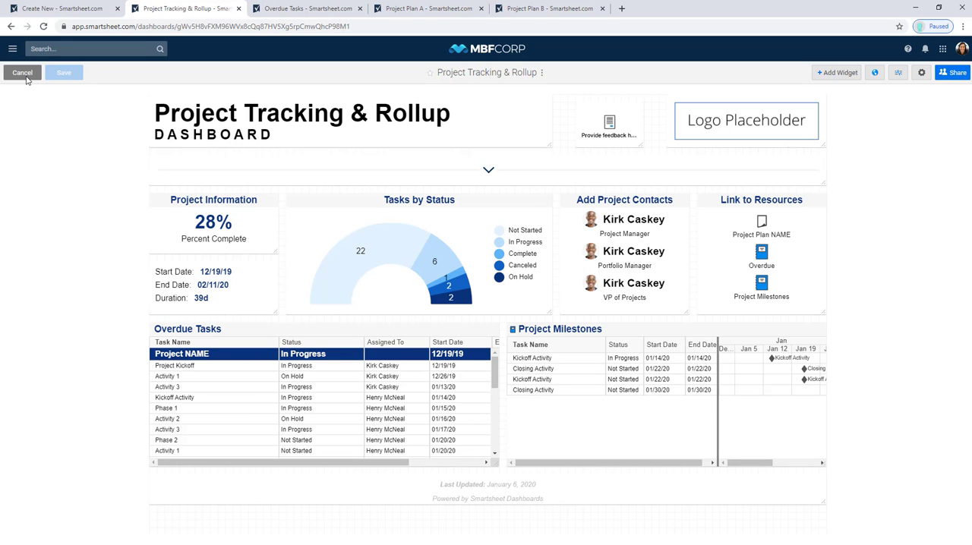
pyautogui.click(841, 75)
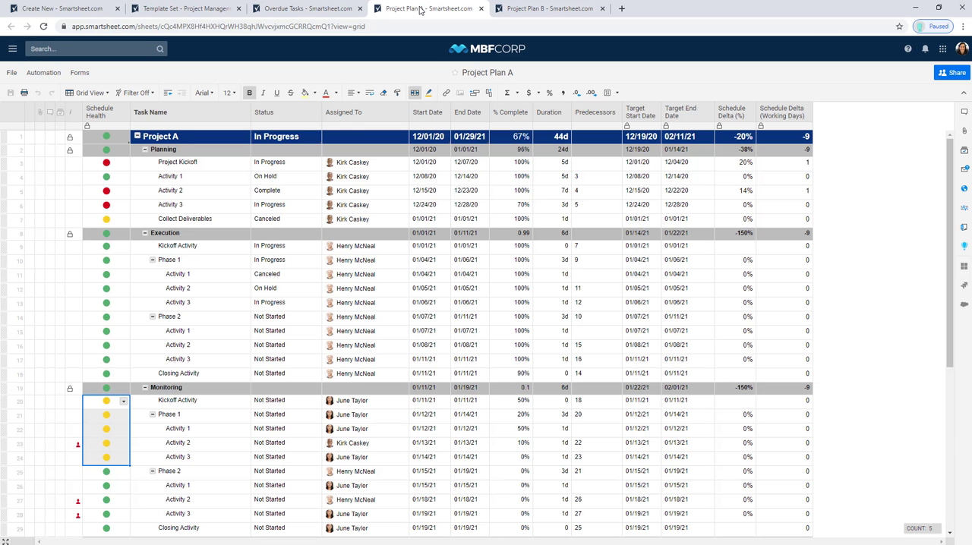
# - Open the sheet summary of Project Plan A and examine the formula behind its Not Started field
pyautogui.click(964, 229)
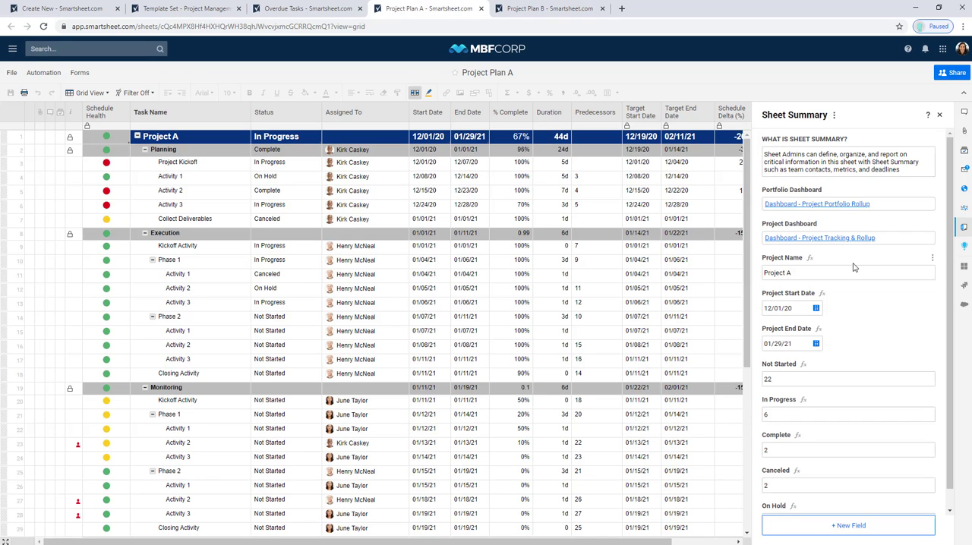
pyautogui.scroll(-1, 948, 300)
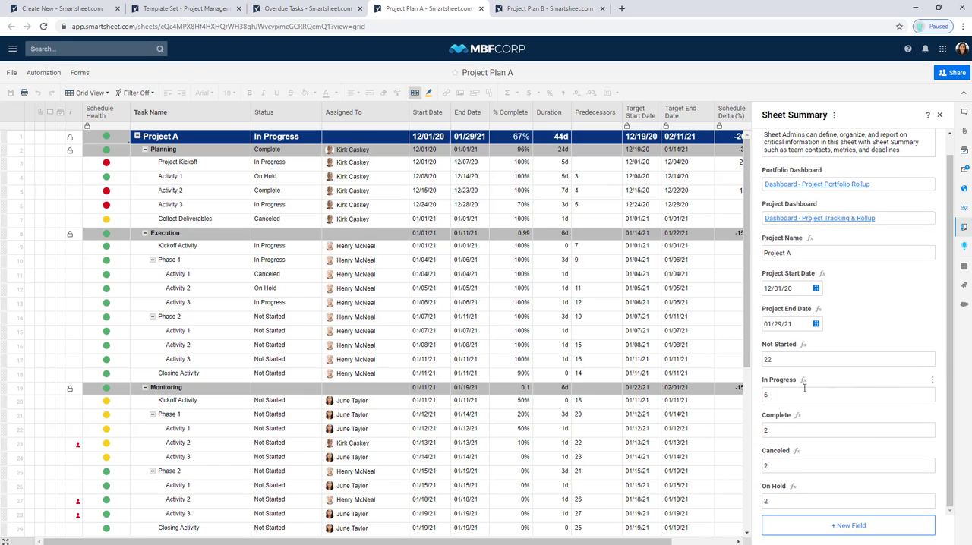
pyautogui.moveTo(367, 319)
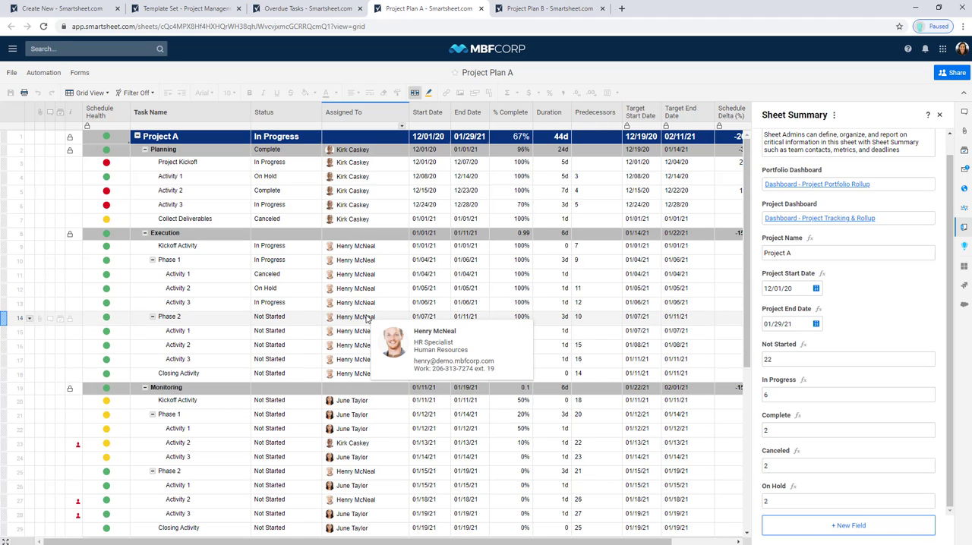
pyautogui.click(819, 359)
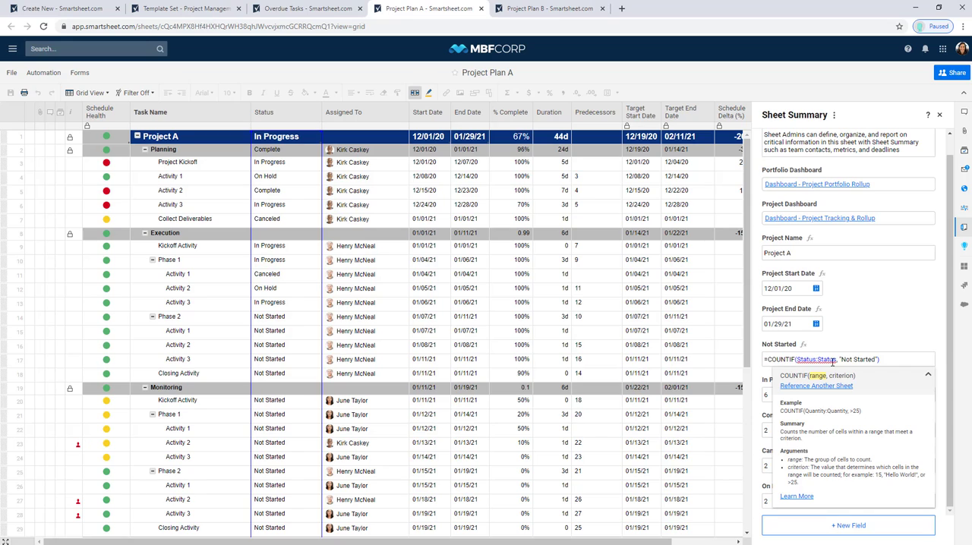
pyautogui.click(874, 357)
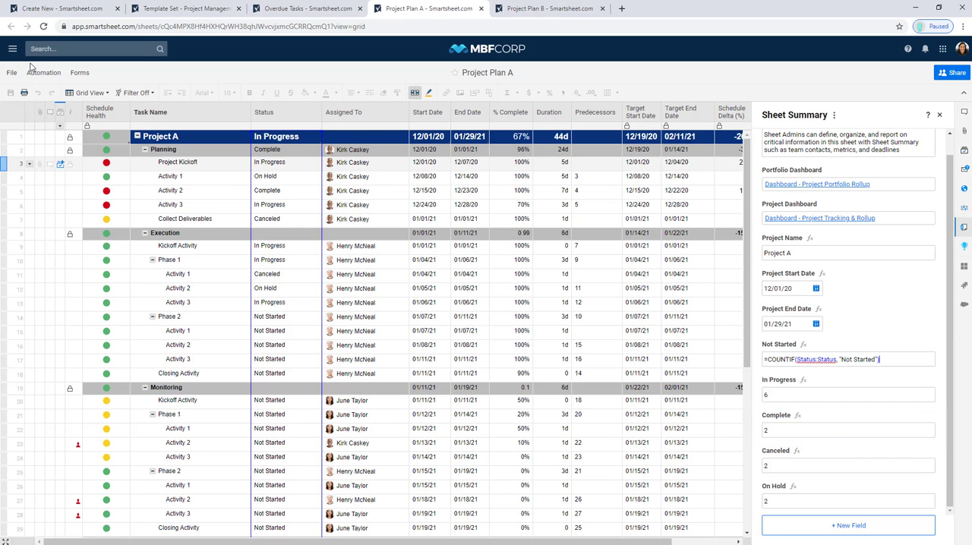
# - Create a sheet summary report named "Sheet Summary Report" in the Template Set - Project Management Office folder
pyautogui.click(13, 48)
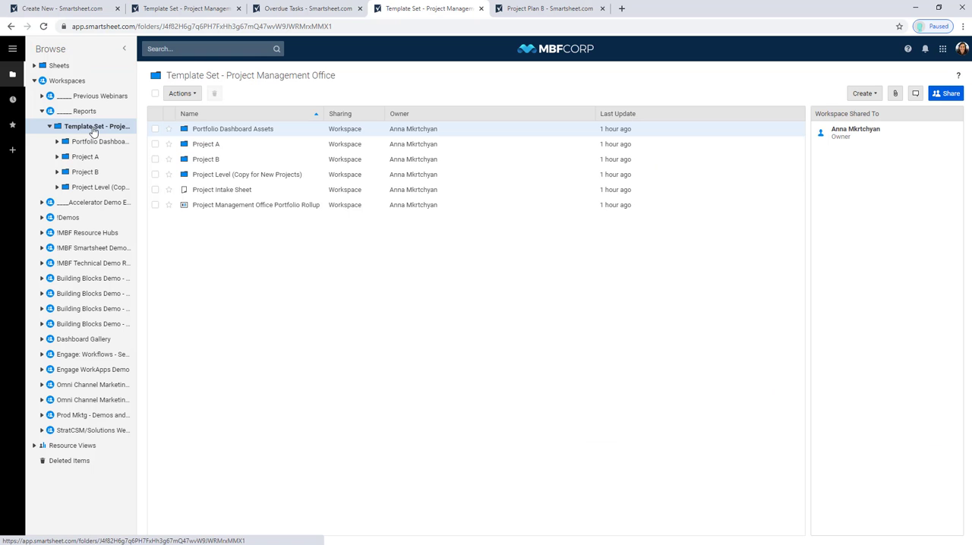
pyautogui.rightClick(251, 241)
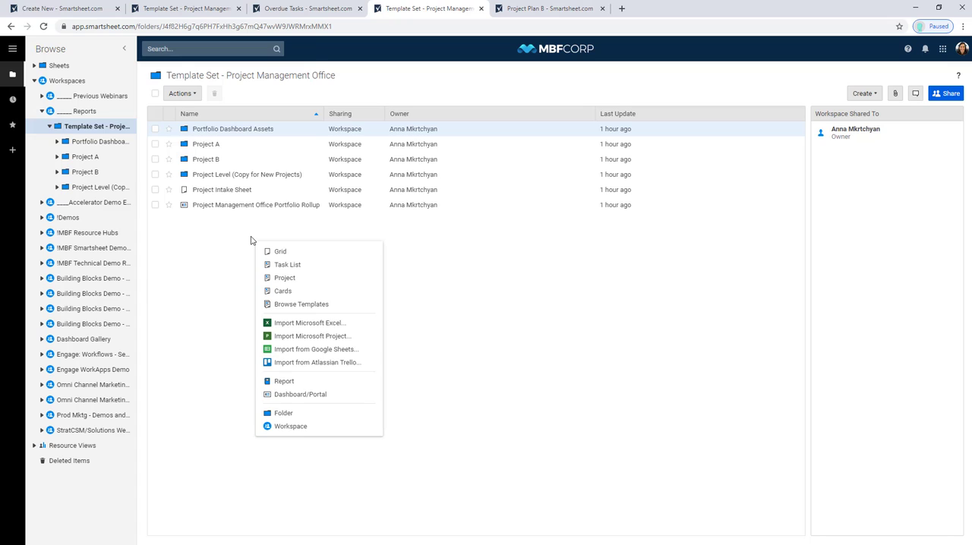
pyautogui.click(295, 384)
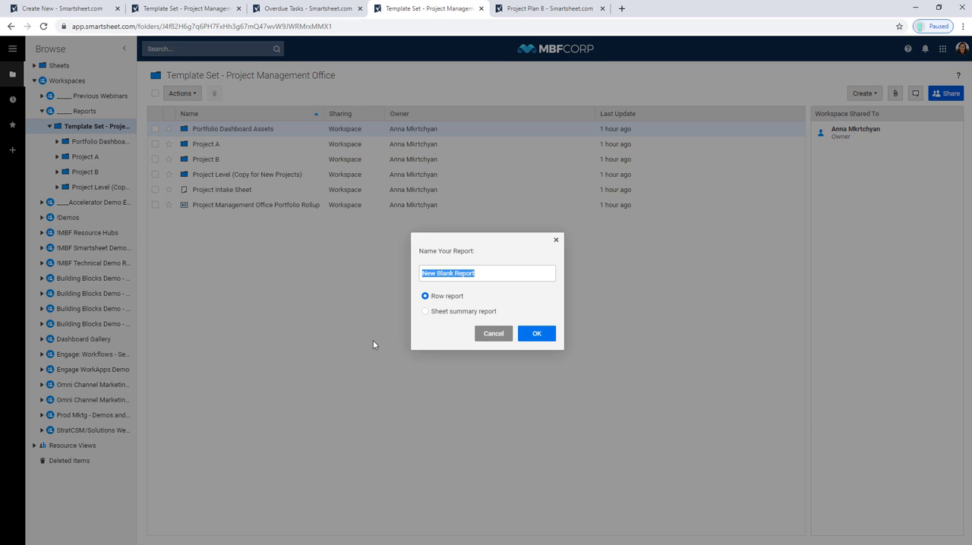
pyautogui.press('Tab')
pyautogui.click(428, 312)
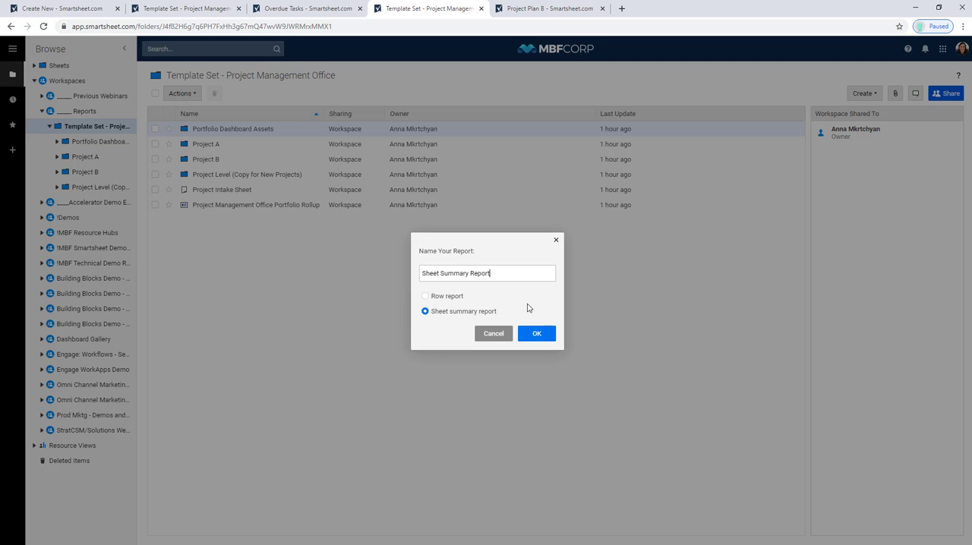
pyautogui.click(544, 336)
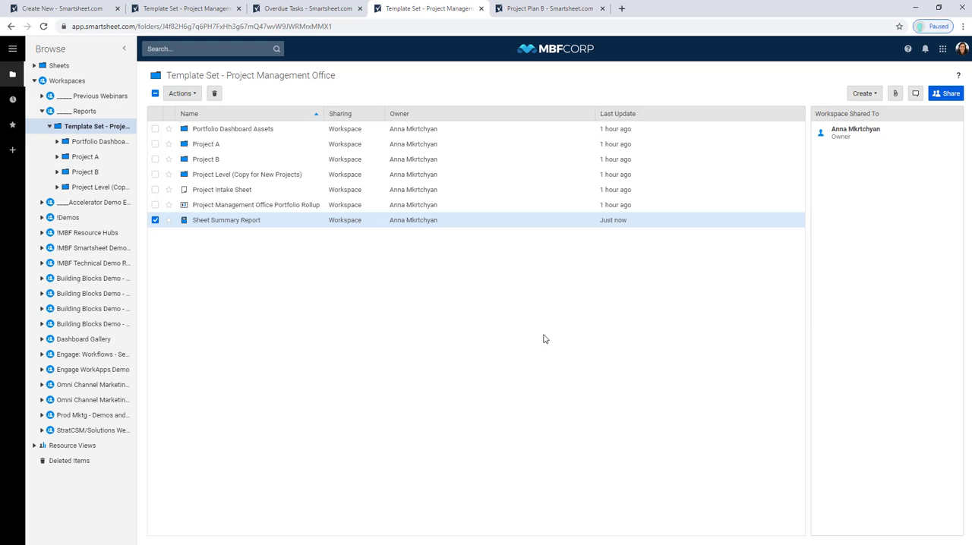
# - Set Project Plan A, Project Plan B and Project Plan NAME from the Reports workspace as the report's source sheets
pyautogui.click(249, 222)
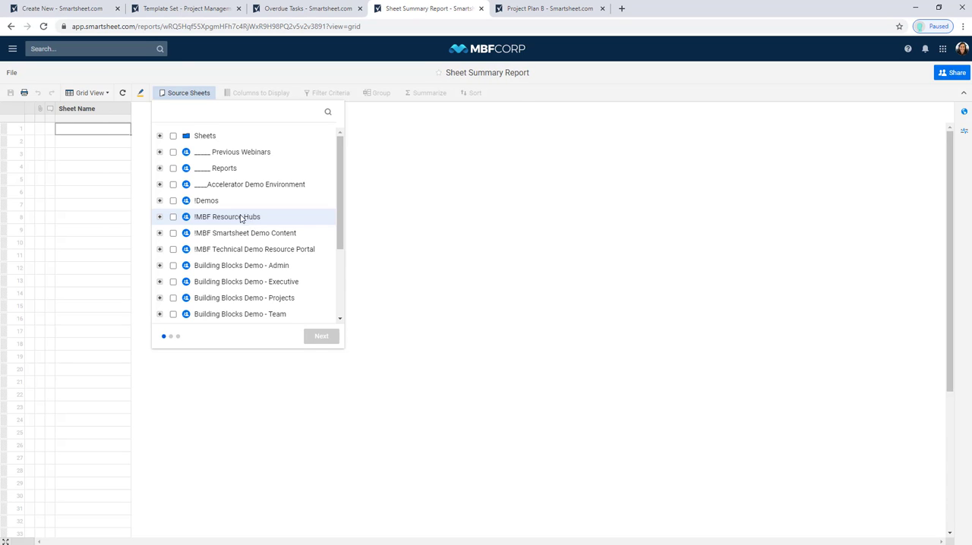
pyautogui.click(159, 169)
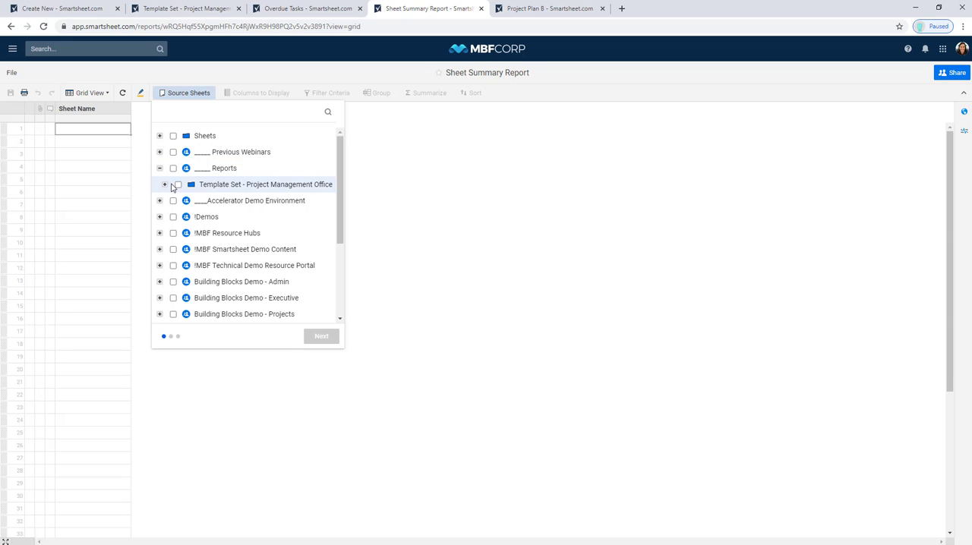
pyautogui.click(164, 185)
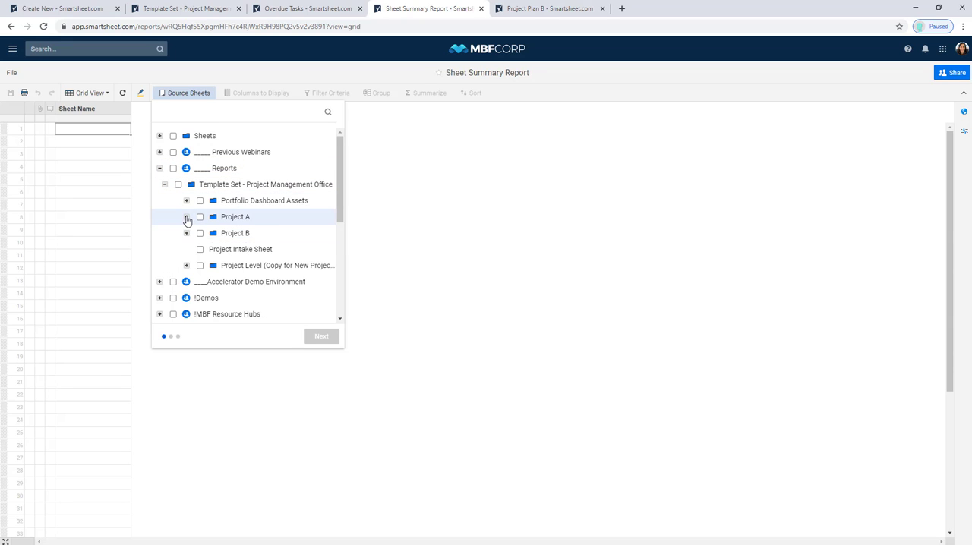
pyautogui.click(186, 216)
pyautogui.click(221, 249)
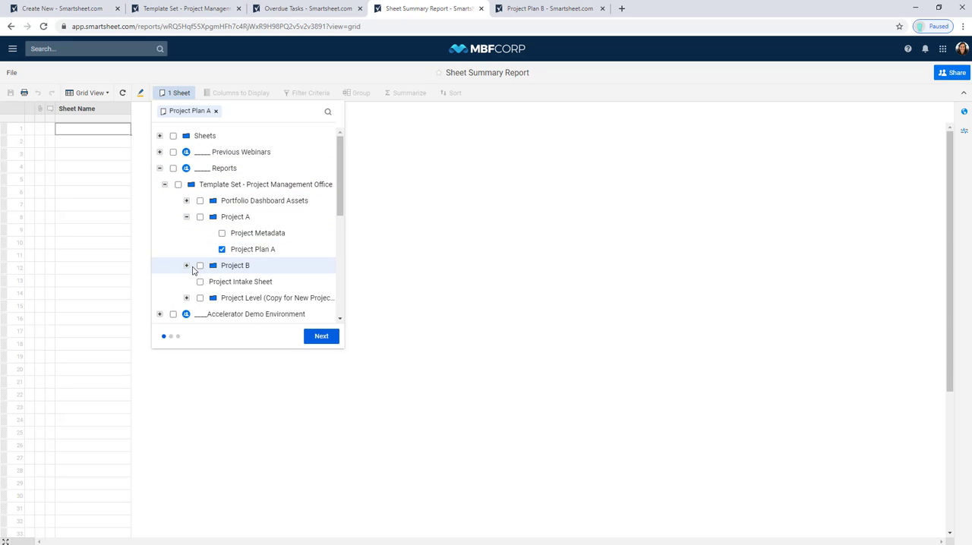
pyautogui.click(186, 266)
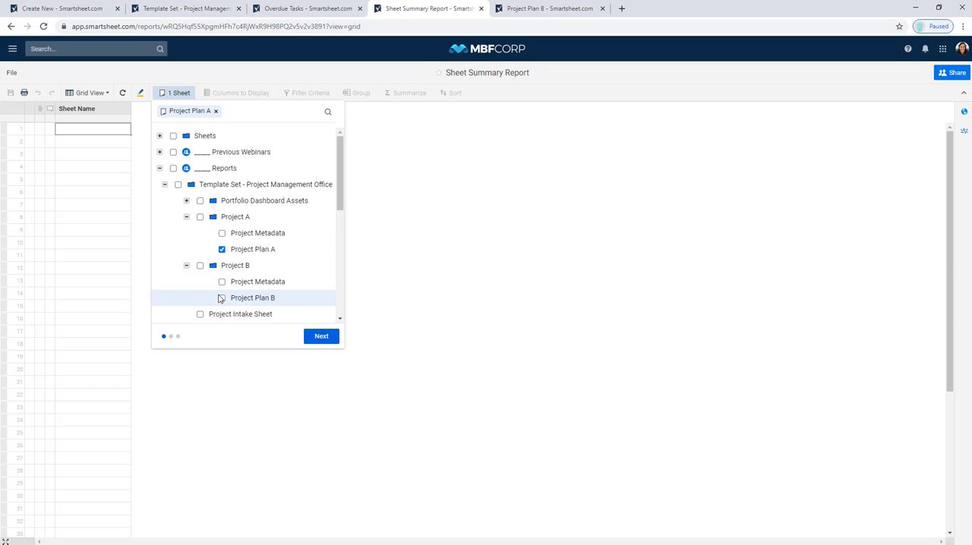
pyautogui.click(222, 299)
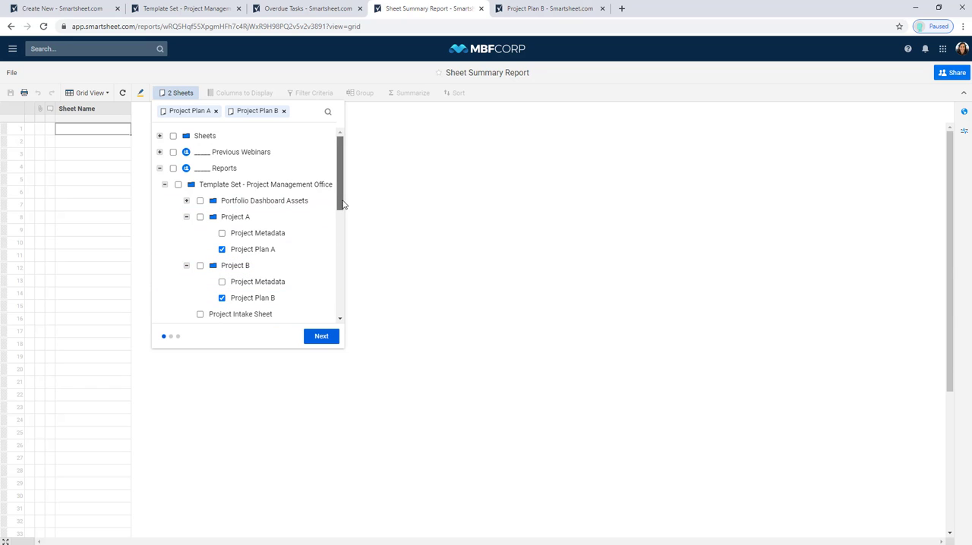
pyautogui.moveTo(341, 206); pyautogui.dragTo(342, 249)
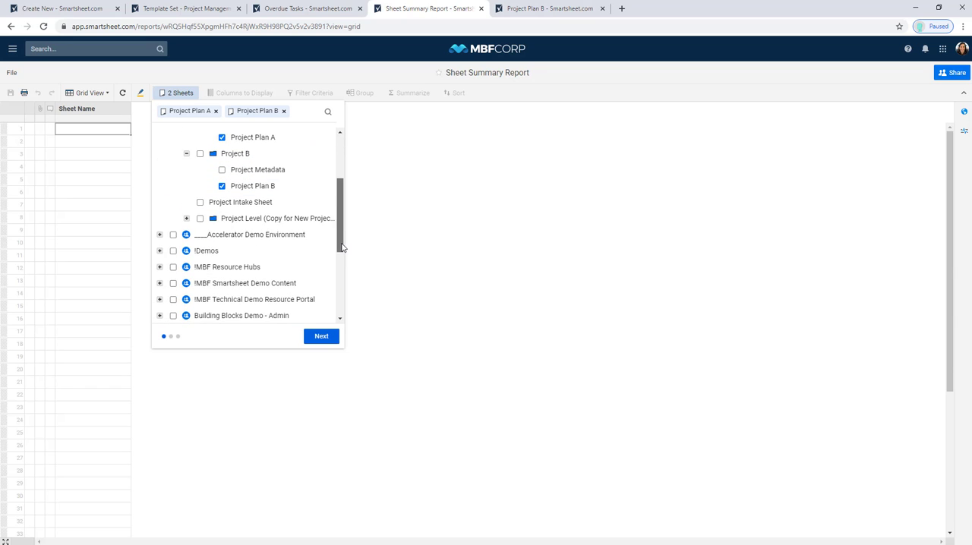
pyautogui.click(187, 219)
pyautogui.click(257, 252)
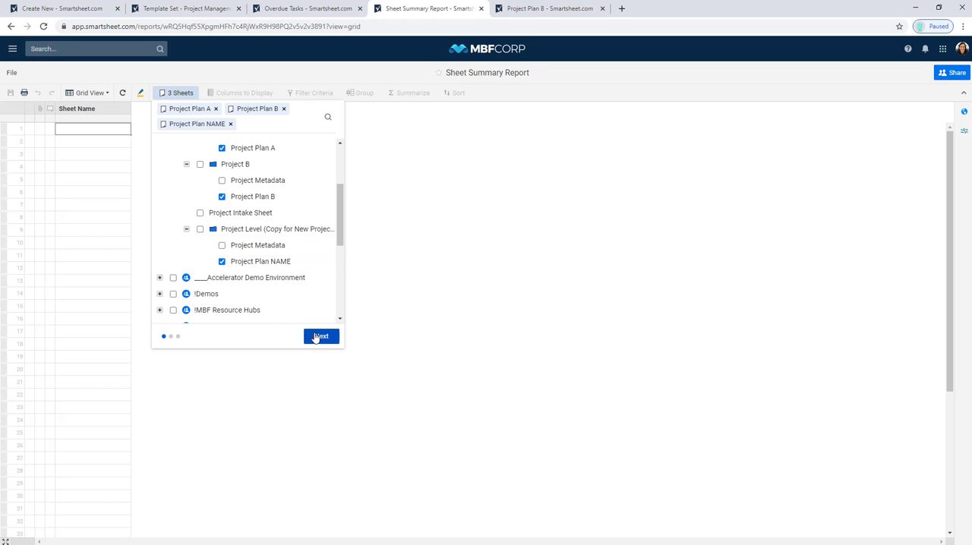
pyautogui.click(316, 336)
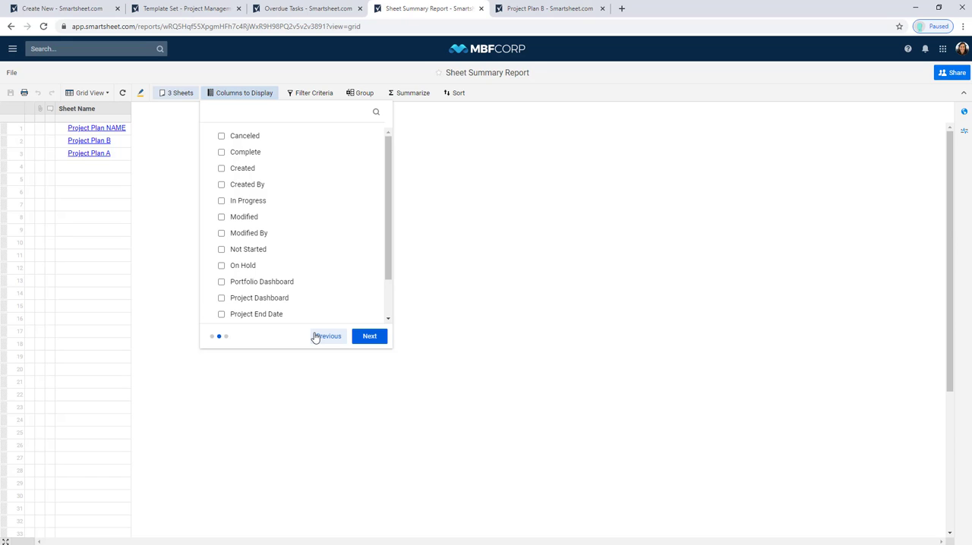
# - Choose On Hold, Not Started, In Progress, Complete and Canceled as the report's display columns
pyautogui.moveTo(277, 202)
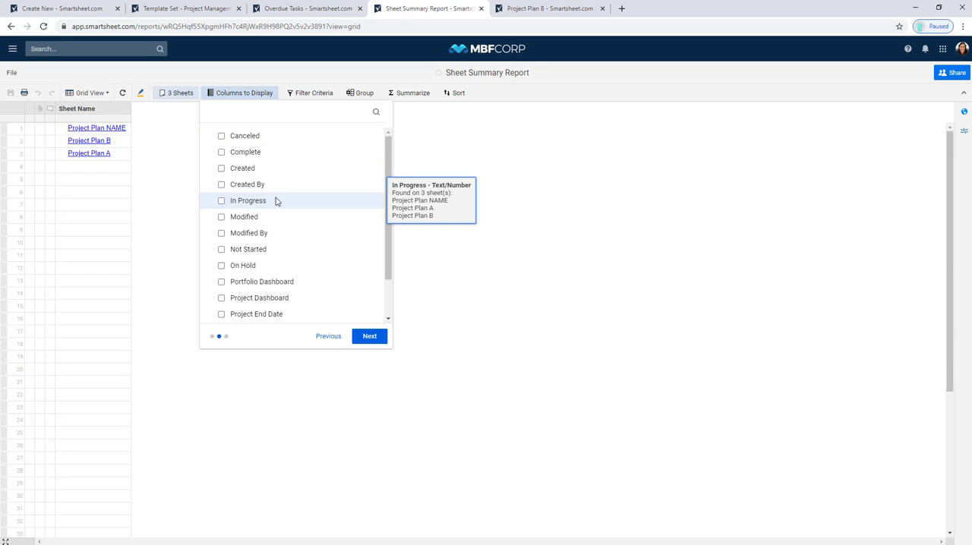
pyautogui.click(288, 268)
pyautogui.click(259, 250)
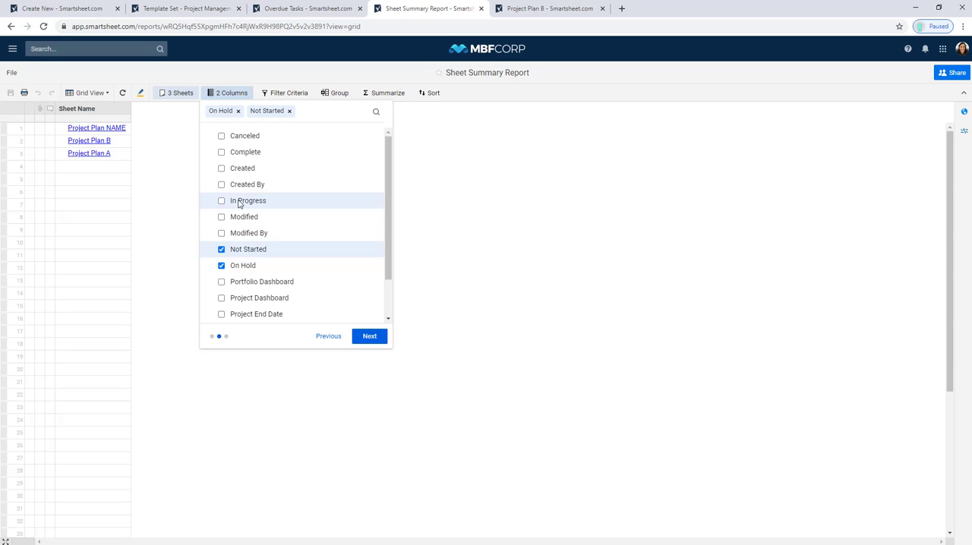
pyautogui.click(242, 204)
pyautogui.click(240, 153)
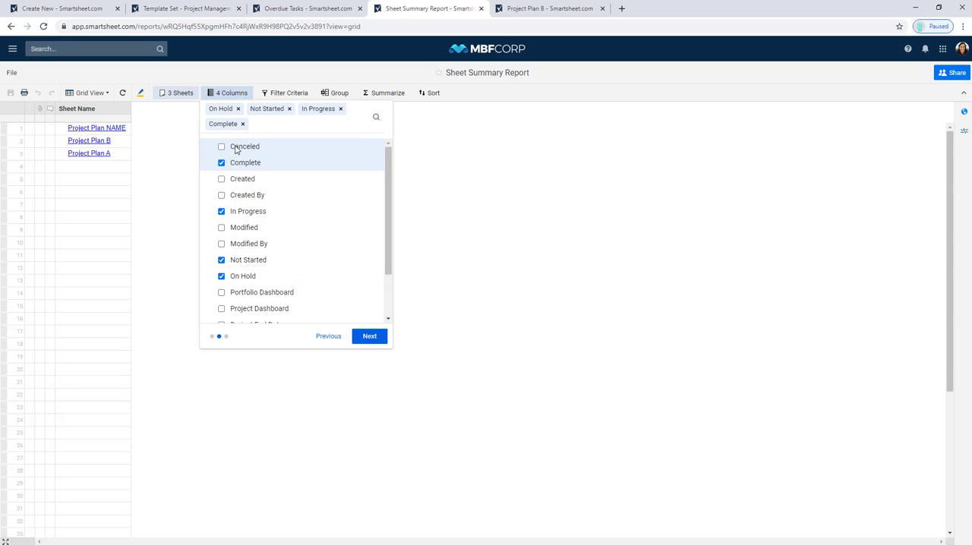
pyautogui.click(235, 147)
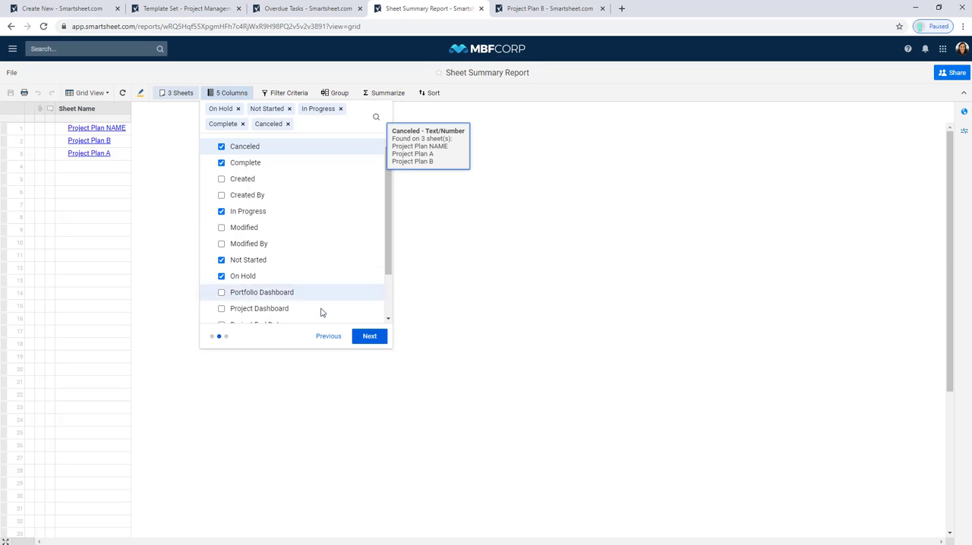
# - Add Project Name, Project Start Date and Project End Date to the report's display columns
pyautogui.moveTo(388, 267); pyautogui.dragTo(389, 308)
pyautogui.click(263, 287)
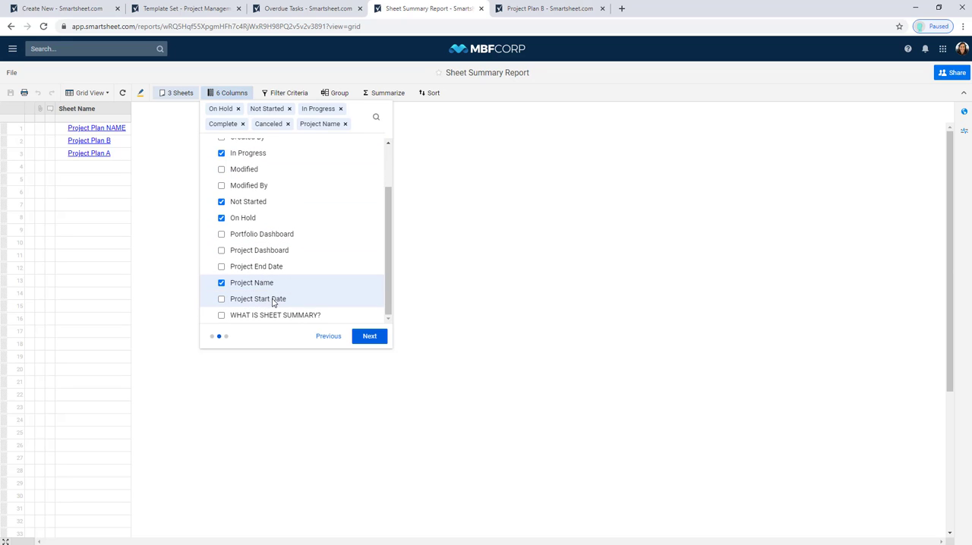
pyautogui.click(275, 298)
pyautogui.click(278, 281)
pyautogui.click(433, 235)
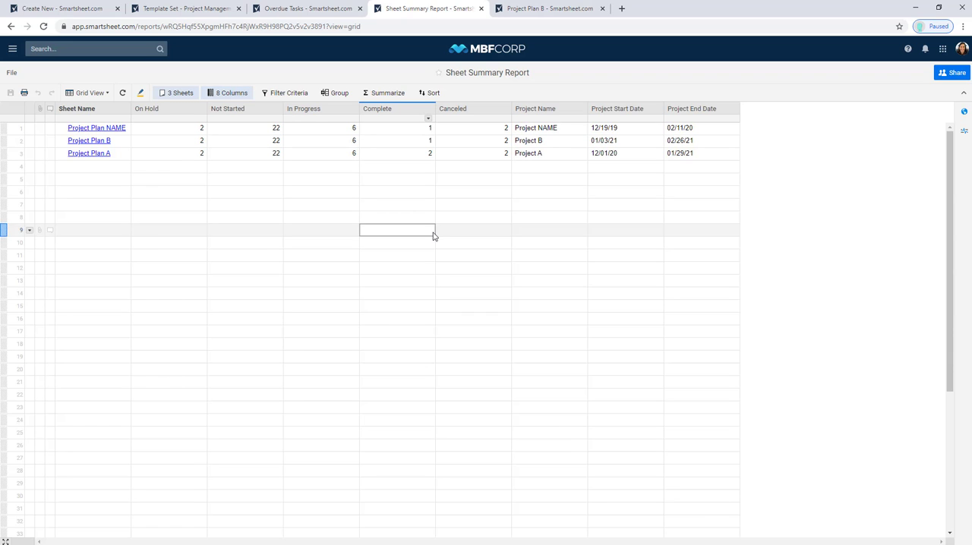
# - Reorder the report columns so Project Name, Not Started, In Progress and Complete come before On Hold, in that order
pyautogui.moveTo(531, 110); pyautogui.dragTo(190, 125)
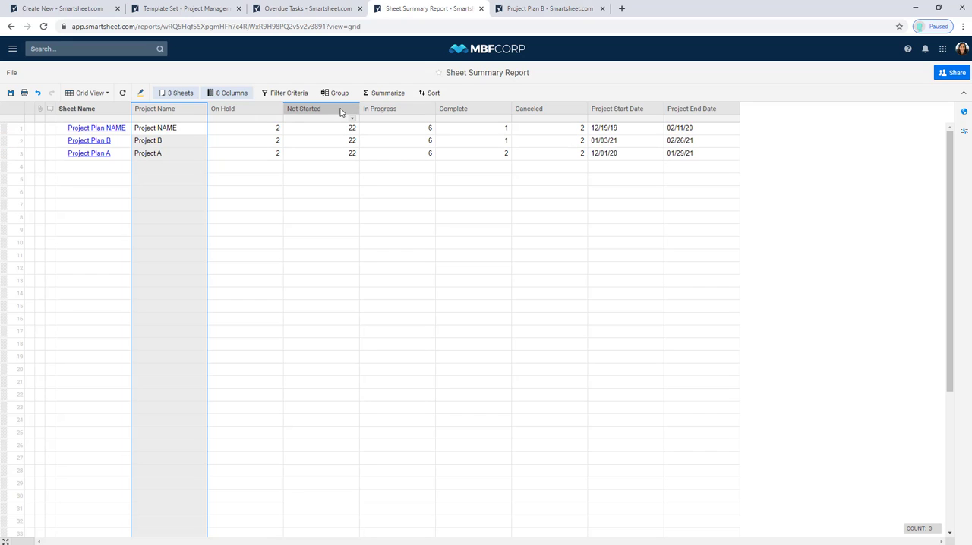
pyautogui.moveTo(341, 112); pyautogui.dragTo(236, 116)
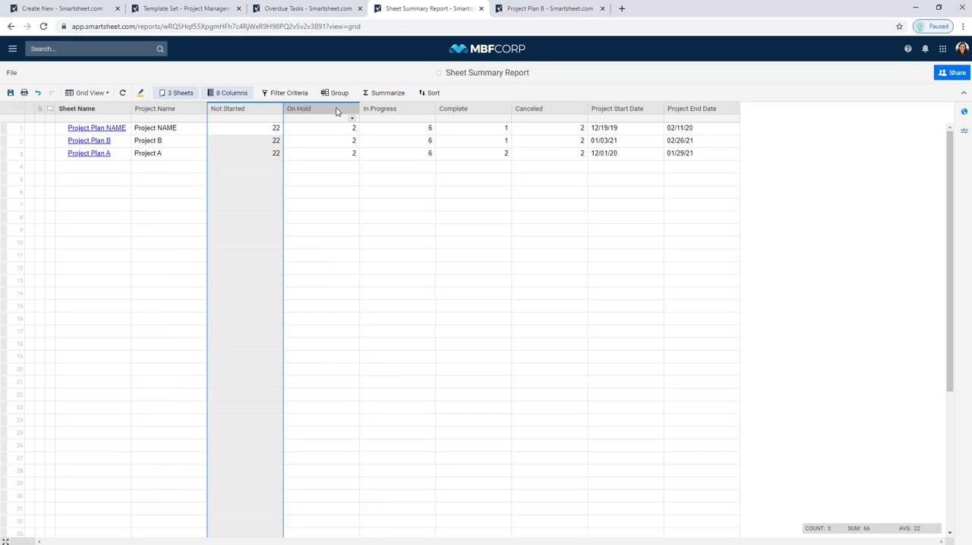
pyautogui.moveTo(374, 112); pyautogui.dragTo(311, 115)
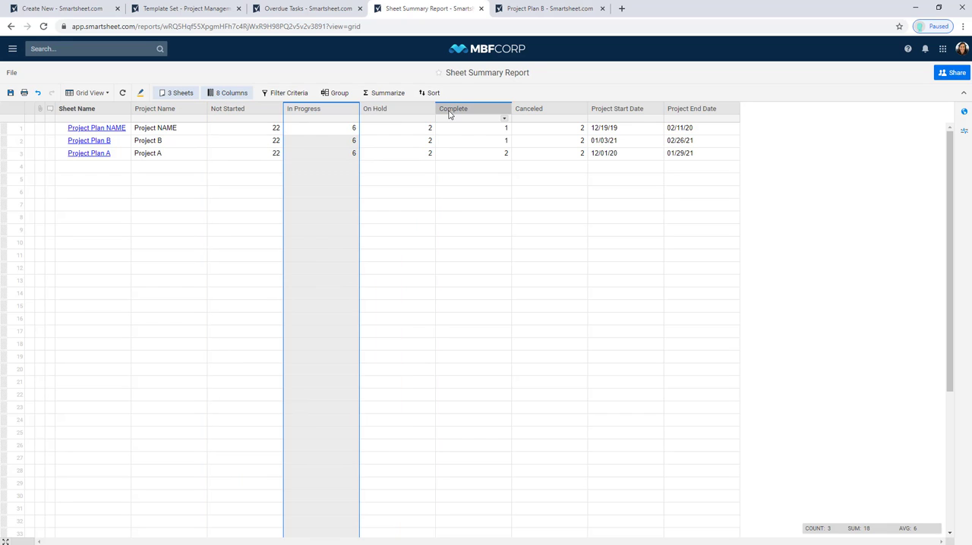
pyautogui.moveTo(456, 114); pyautogui.dragTo(383, 123)
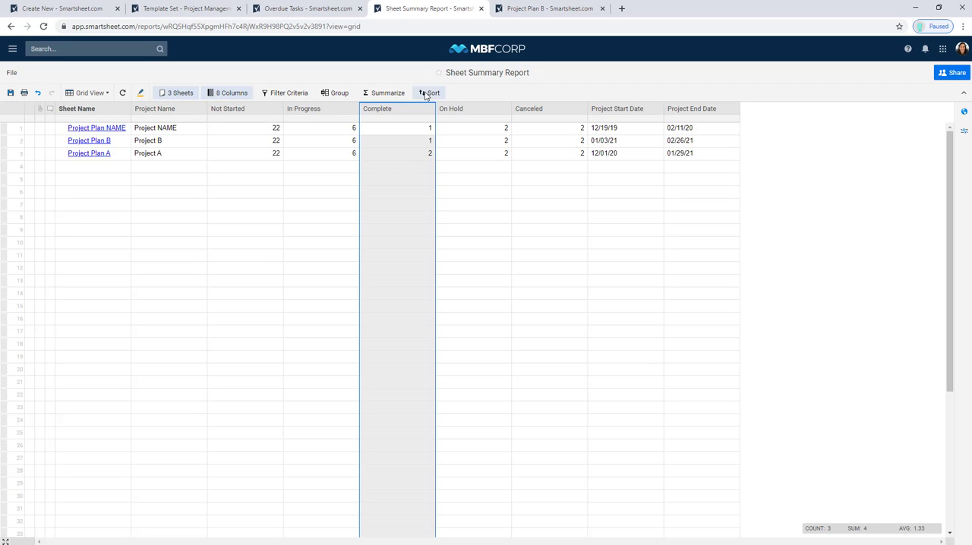
# - Add a report summary that calculates the Sum of the Canceled column
pyautogui.click(384, 94)
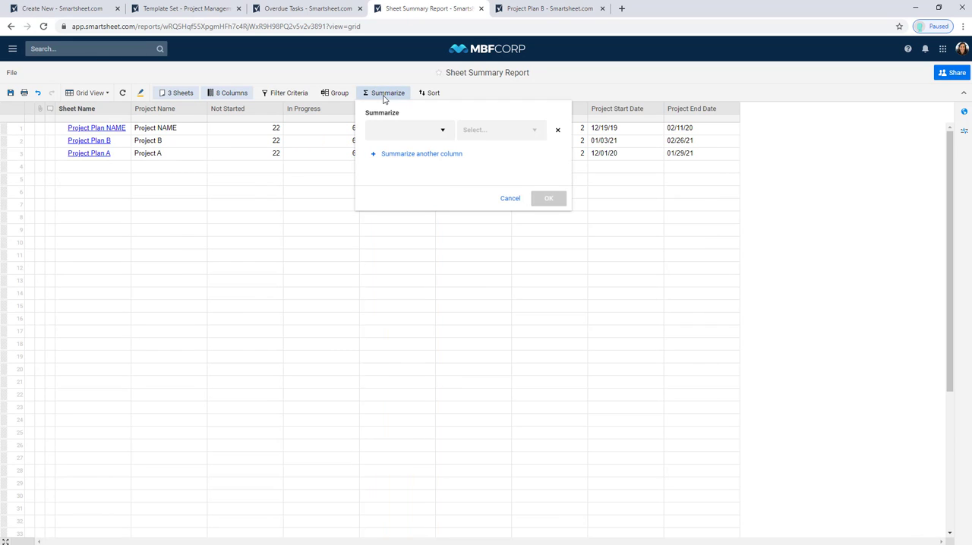
pyautogui.click(415, 139)
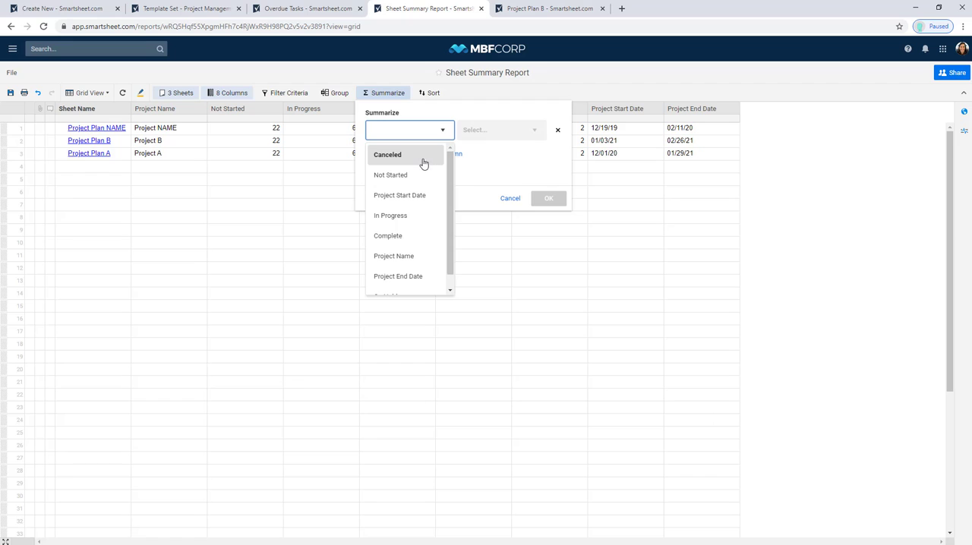
pyautogui.click(423, 157)
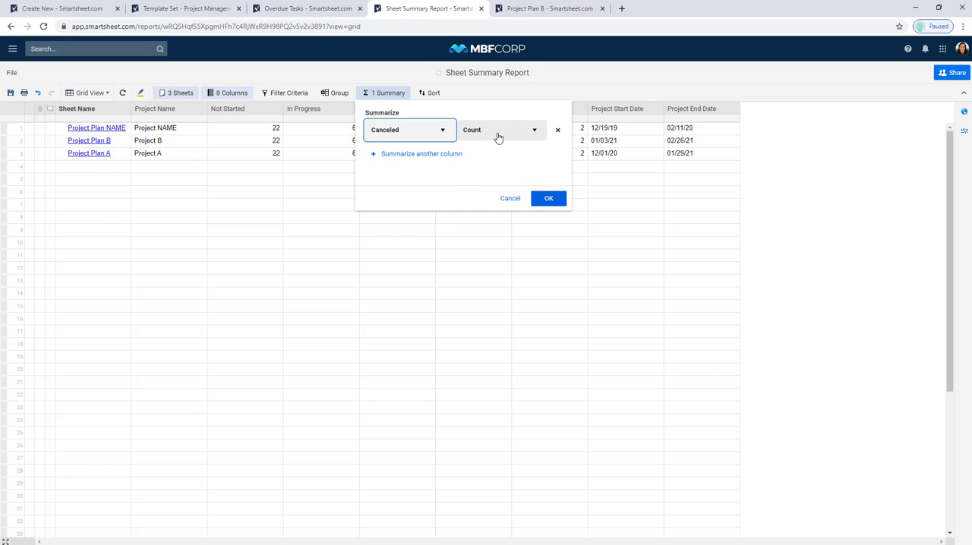
pyautogui.click(498, 137)
pyautogui.click(485, 176)
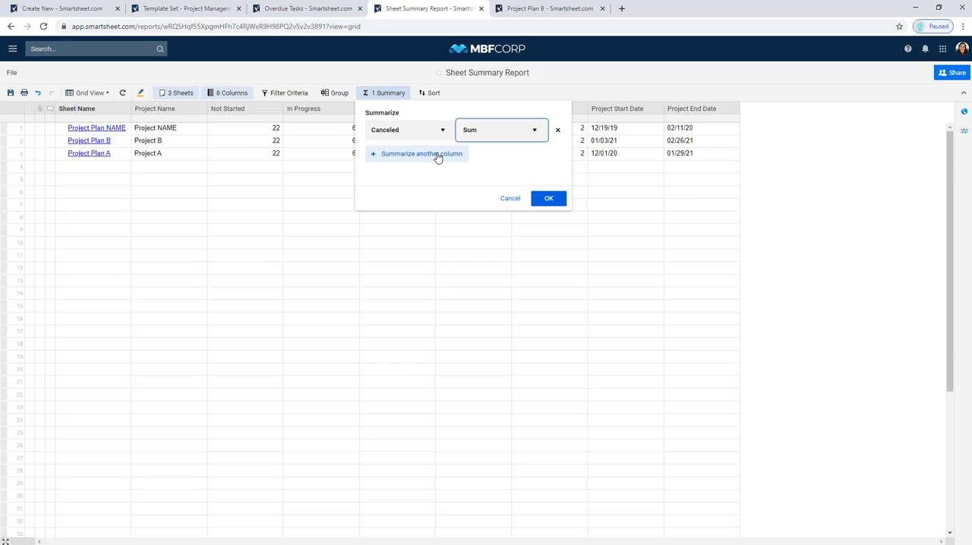
# - Add a second summary that calculates the Sum of the In Progress column
pyautogui.click(438, 154)
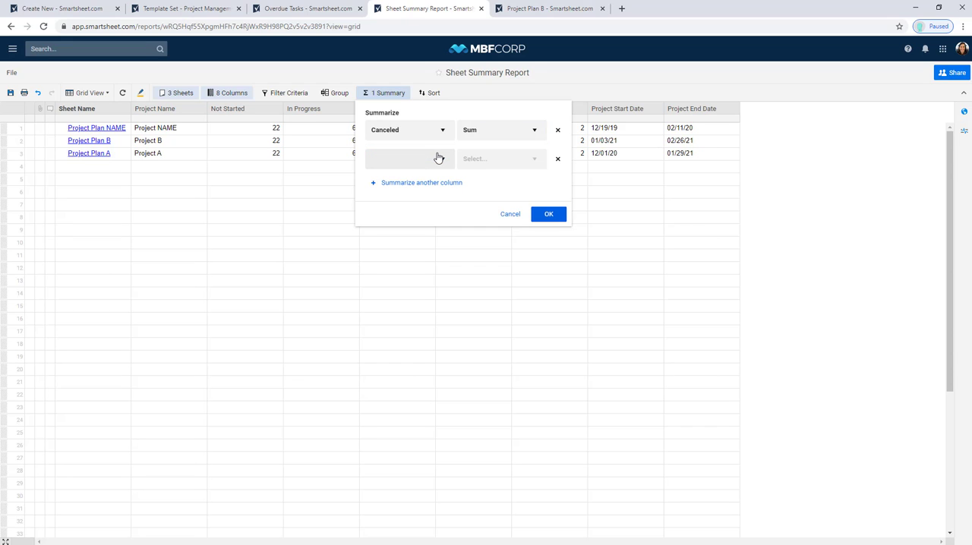
pyautogui.click(438, 158)
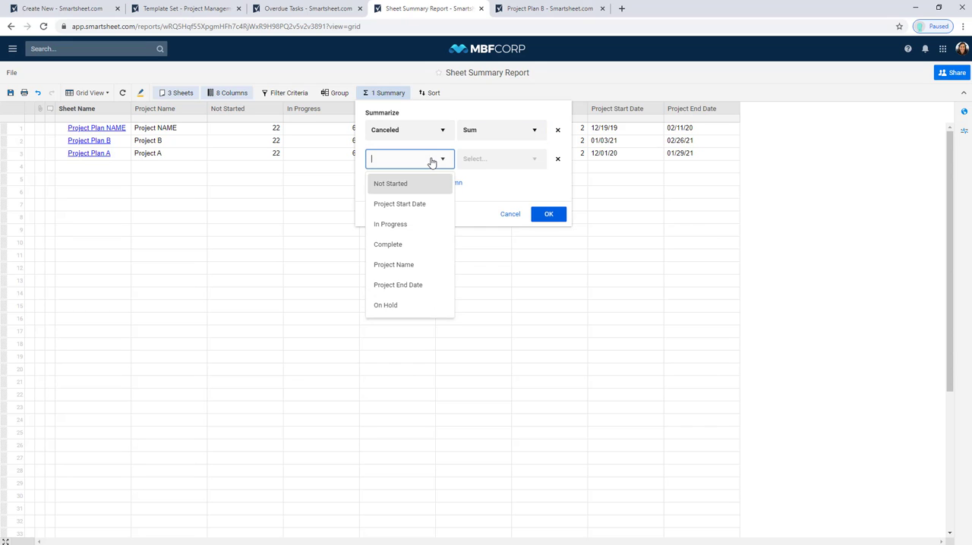
pyautogui.click(408, 226)
pyautogui.click(494, 163)
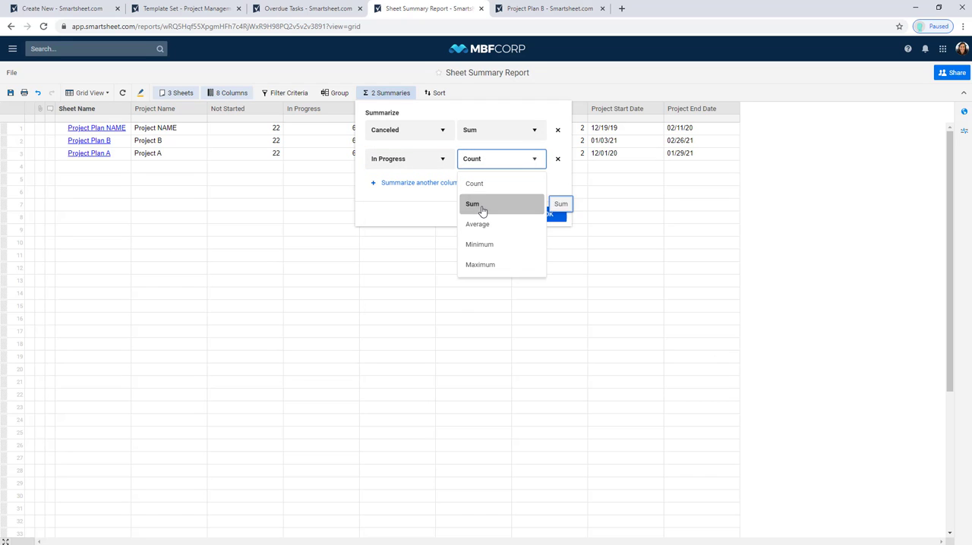
pyautogui.click(481, 205)
# - Add a third summary for the Sum of the Complete column, then apply the summaries and save the report
pyautogui.click(429, 184)
pyautogui.click(420, 190)
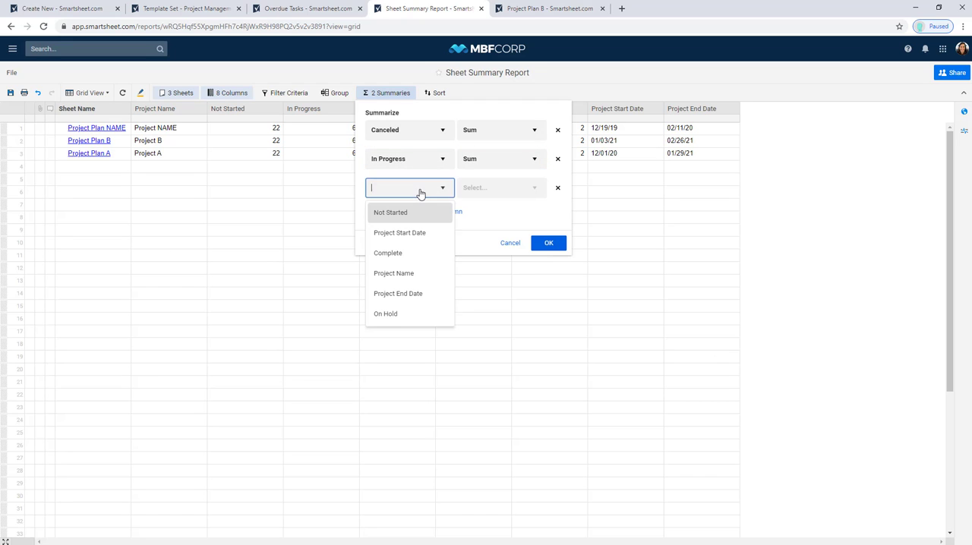
pyautogui.click(401, 254)
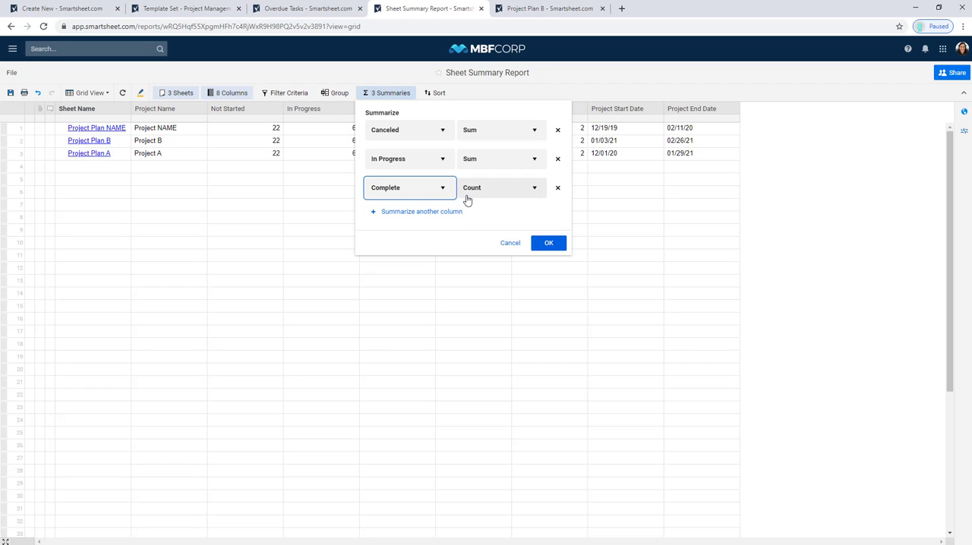
pyautogui.click(467, 192)
pyautogui.click(473, 232)
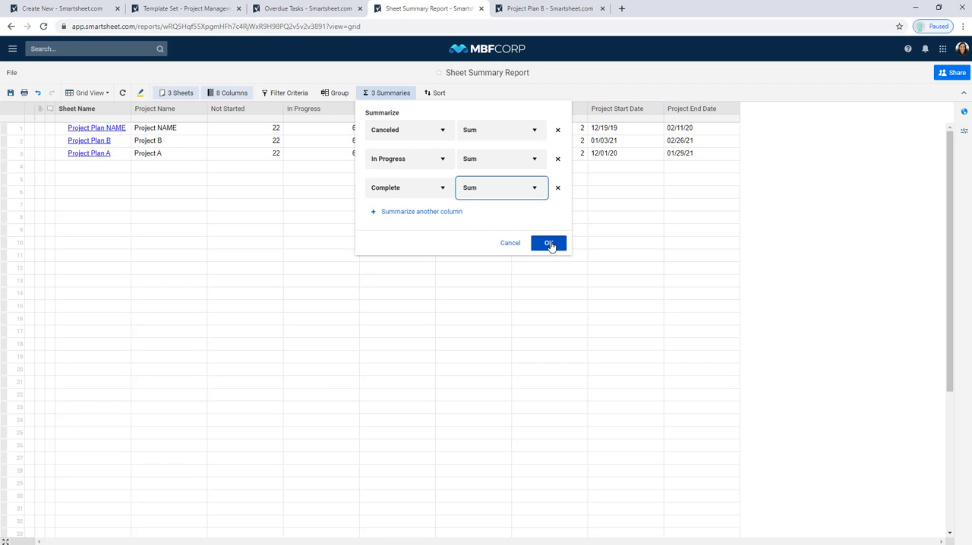
pyautogui.click(549, 244)
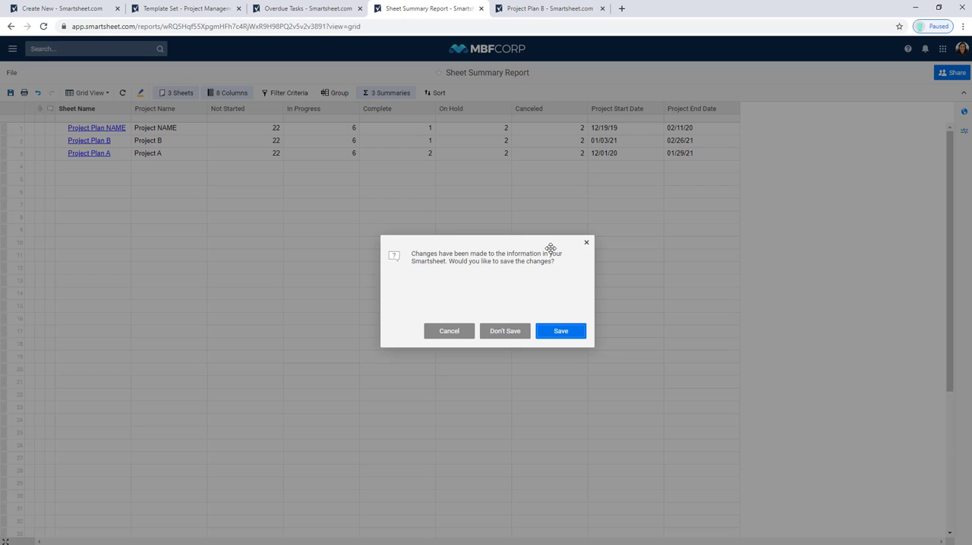
pyautogui.click(560, 331)
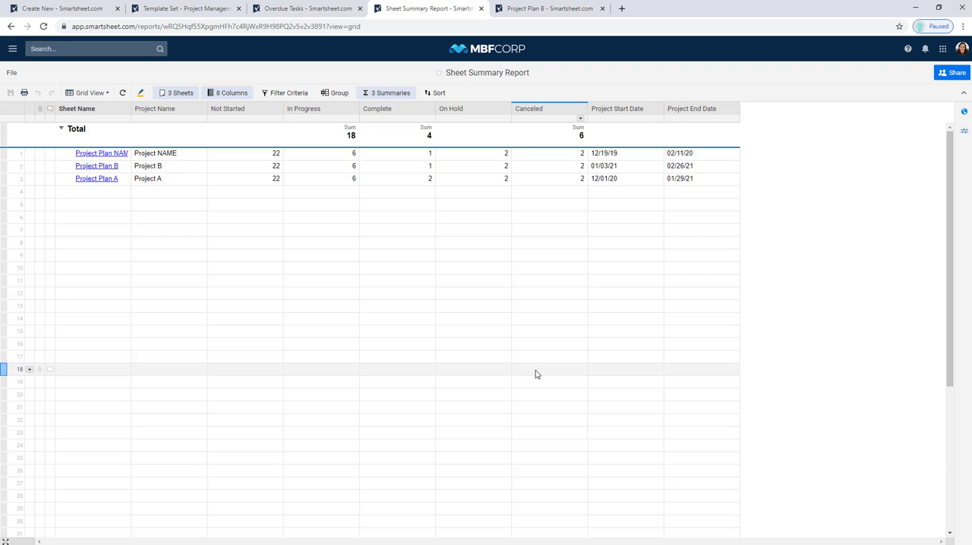